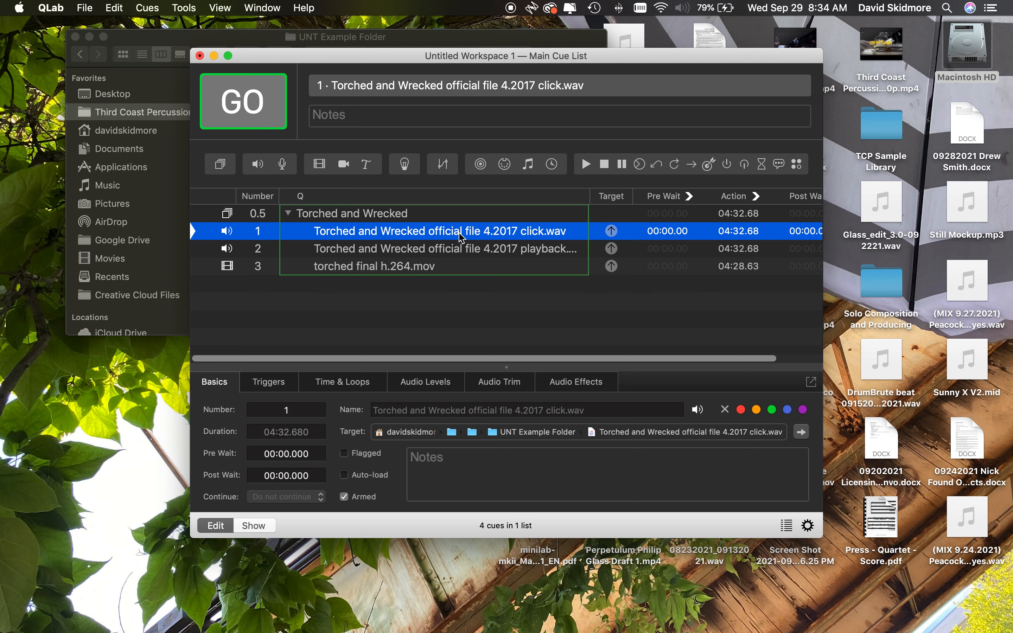
# Step: Open the audio level settings of the "Torched and Wrecked official file 4.2017 click.wav" cue
pyautogui.click(394, 250)
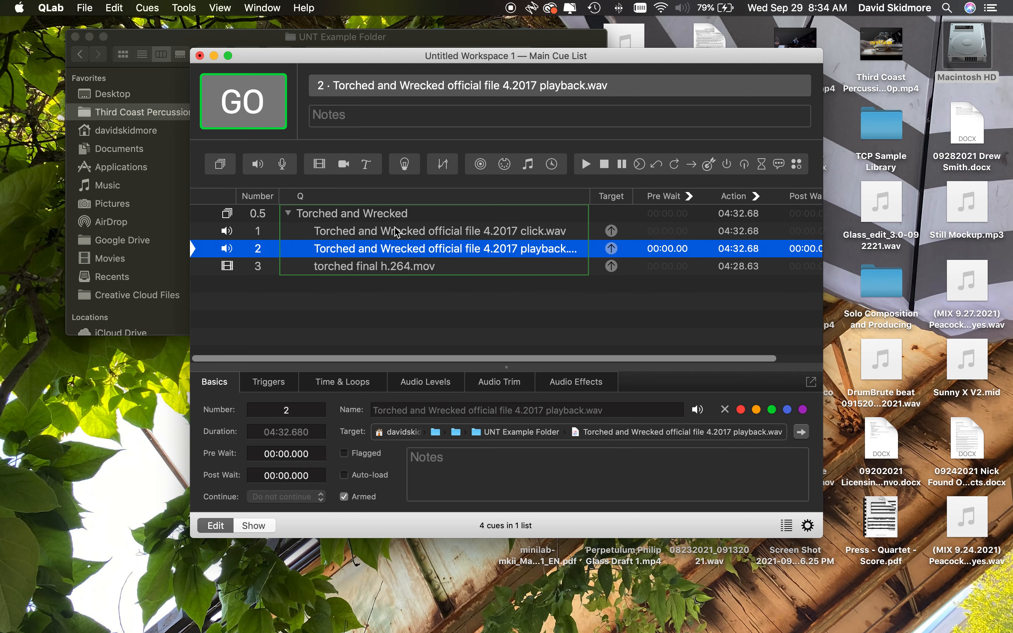
pyautogui.click(395, 230)
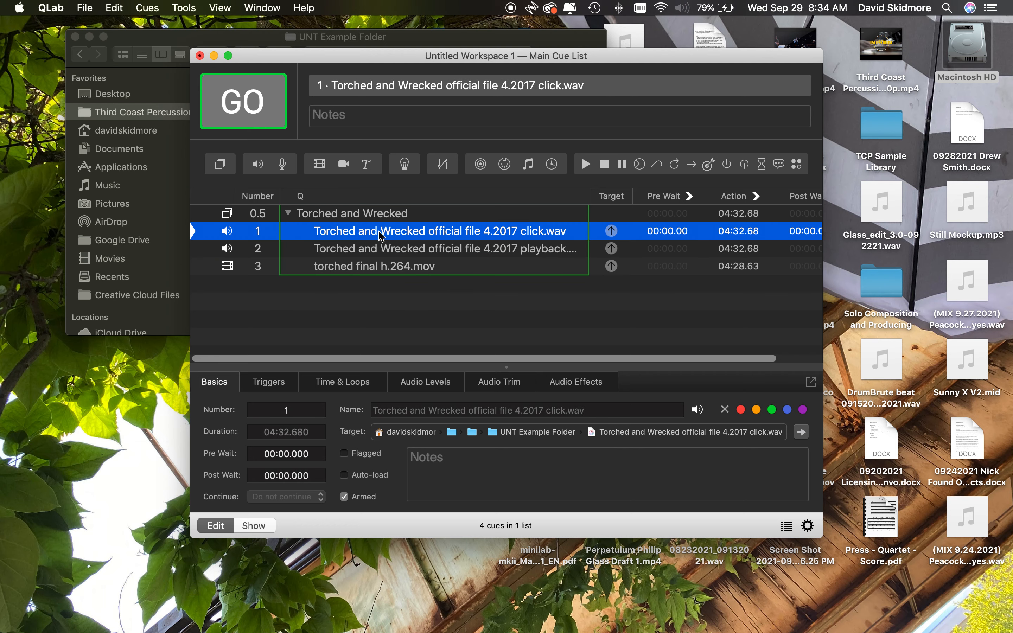
pyautogui.click(413, 382)
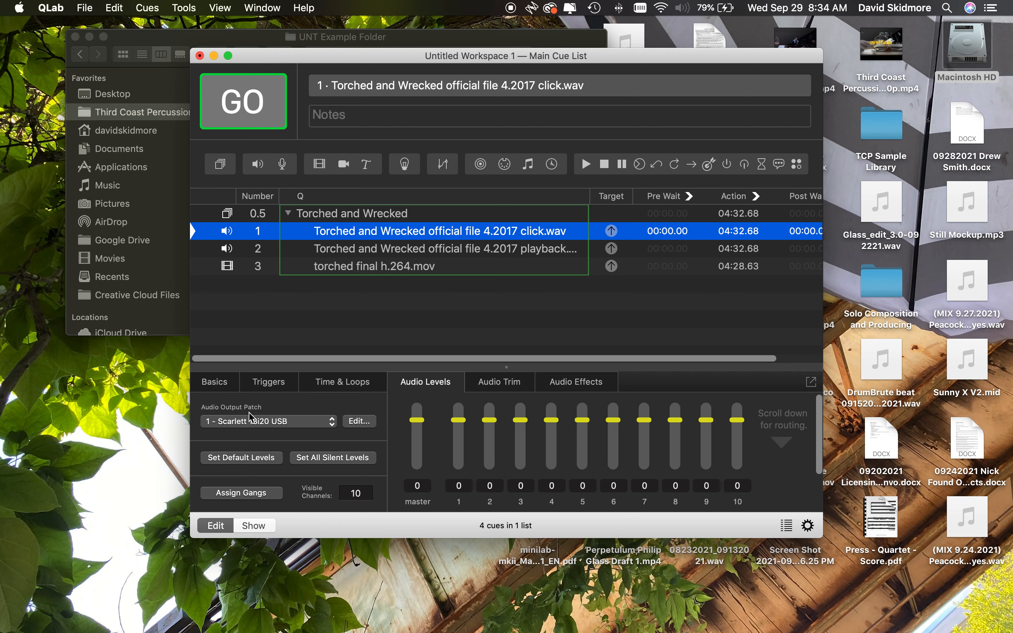
# Step: Try MacBook Pro Speakers as the click cue's audio output patch and return it to Scarlett 18i20 USB
pyautogui.click(270, 423)
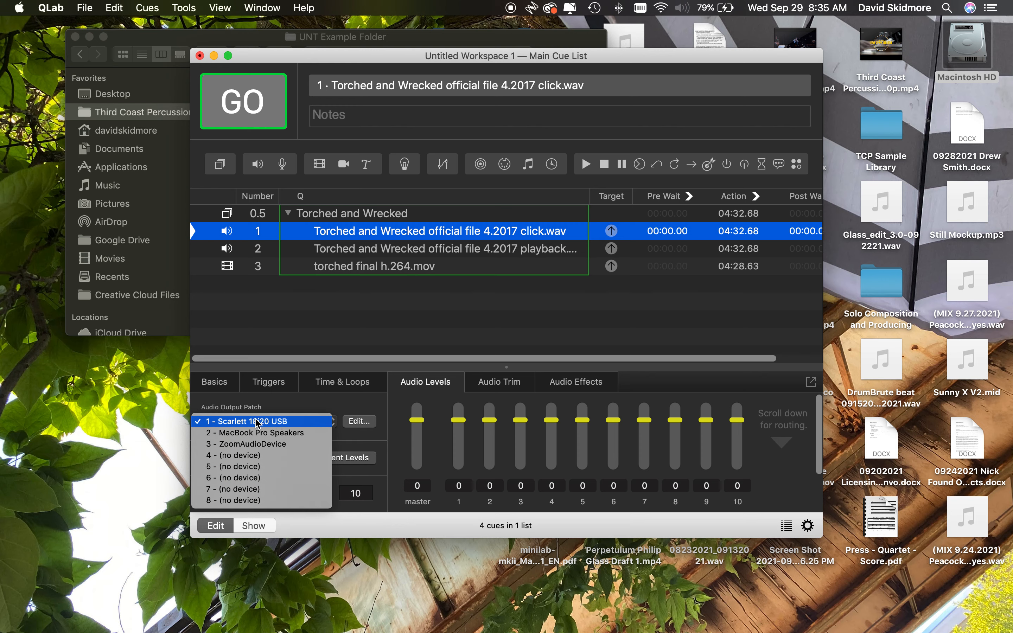
pyautogui.click(285, 436)
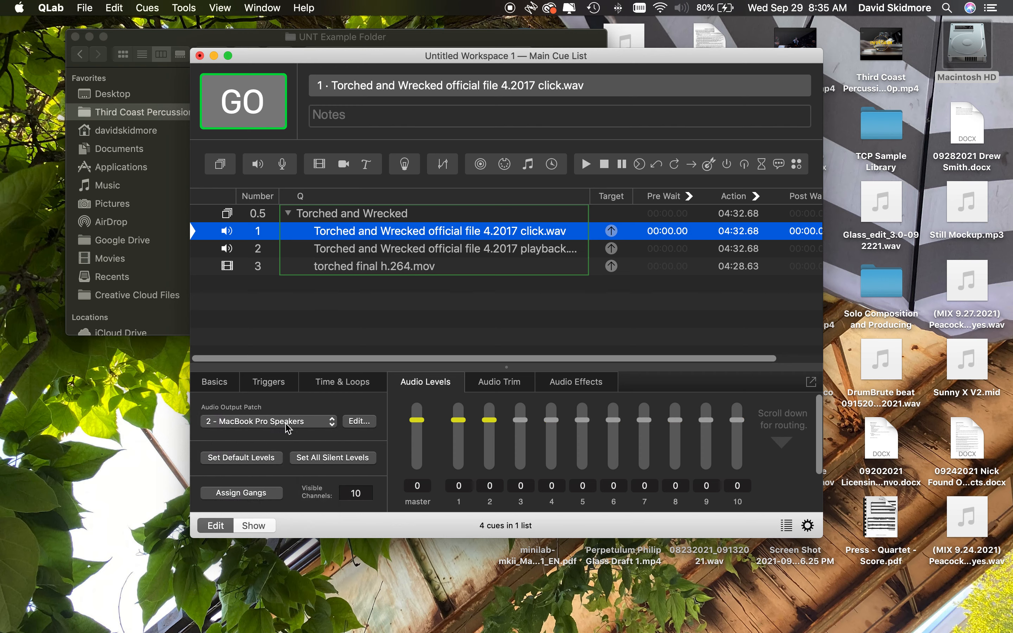
pyautogui.click(288, 428)
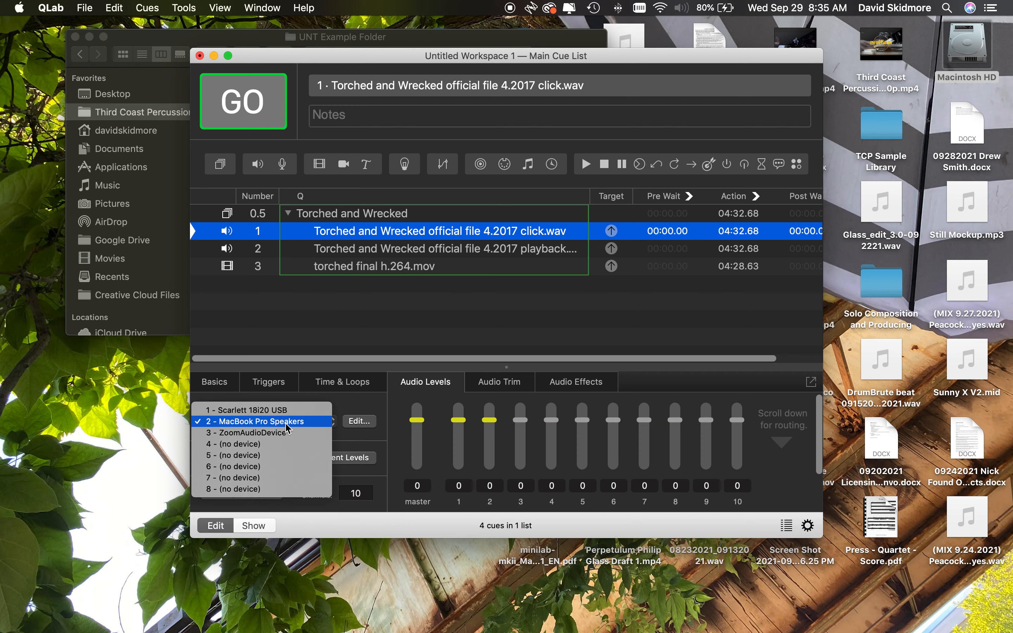
pyautogui.click(279, 411)
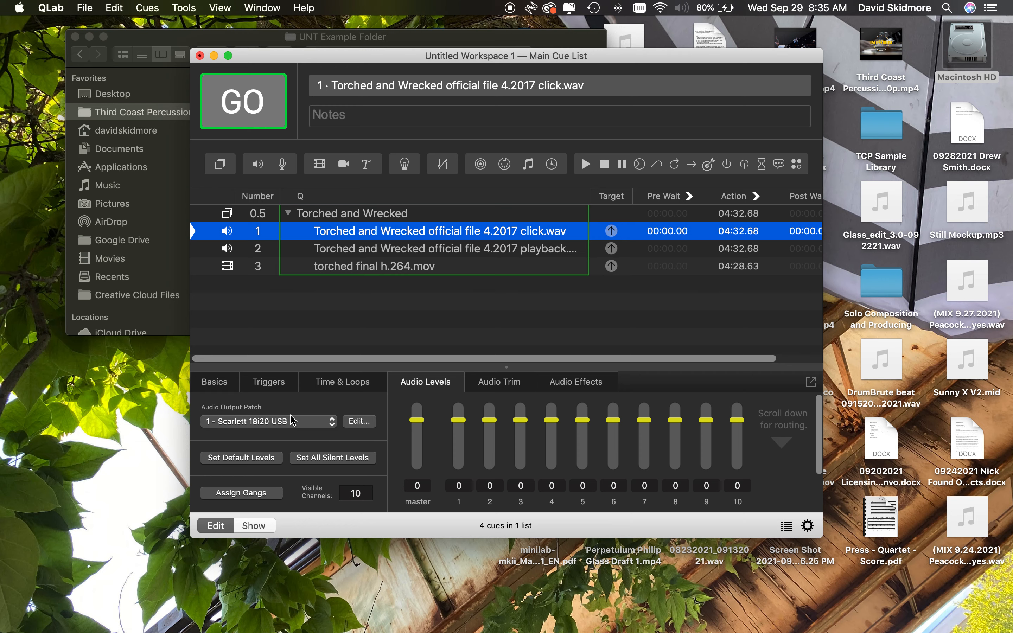
pyautogui.scroll(-3, 427, 452)
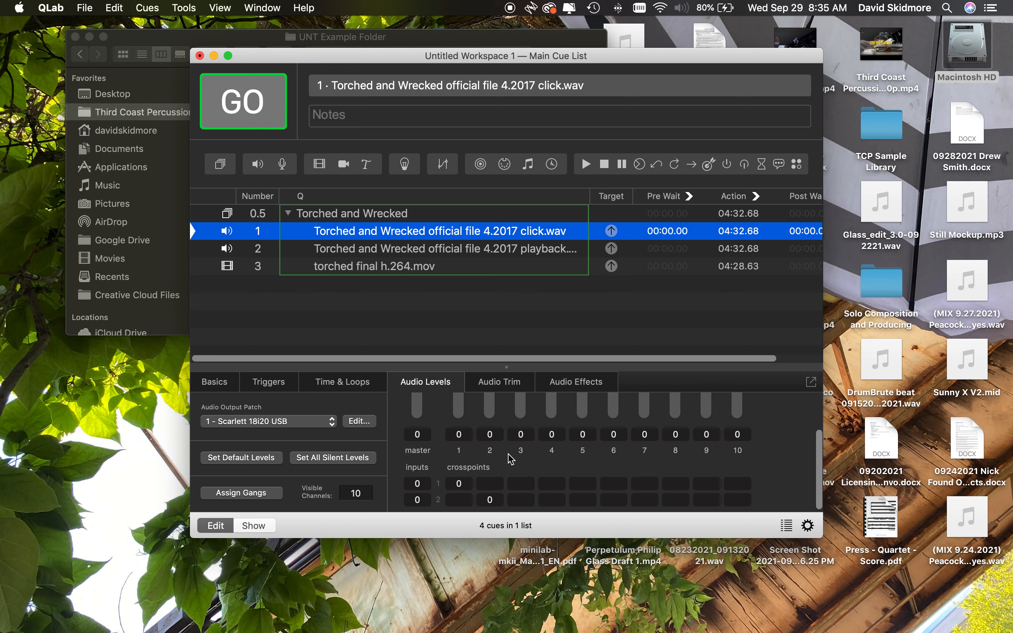
pyautogui.click(300, 422)
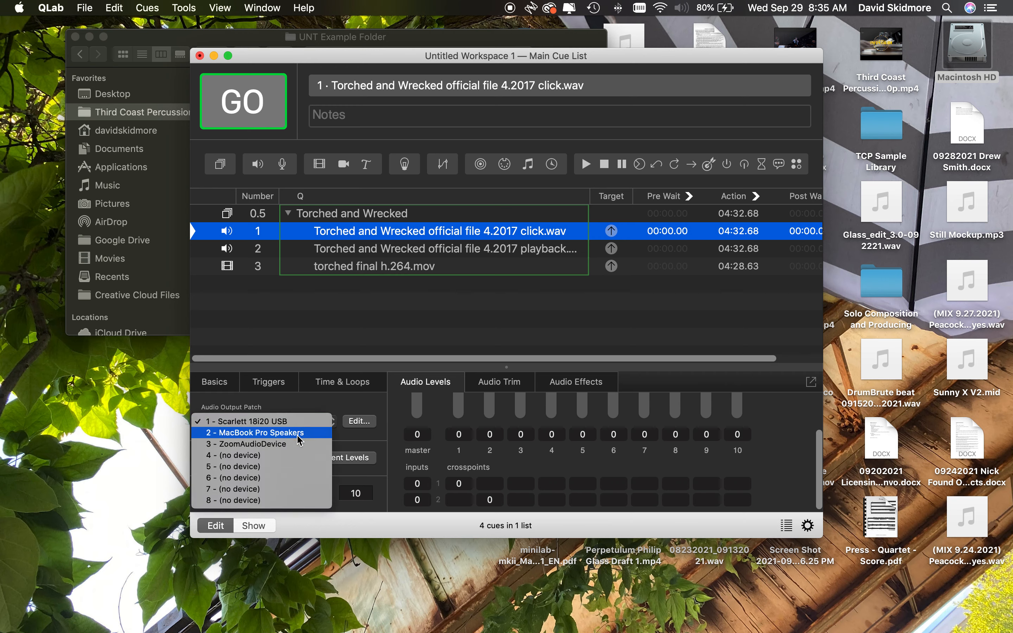
pyautogui.click(297, 436)
pyautogui.click(301, 422)
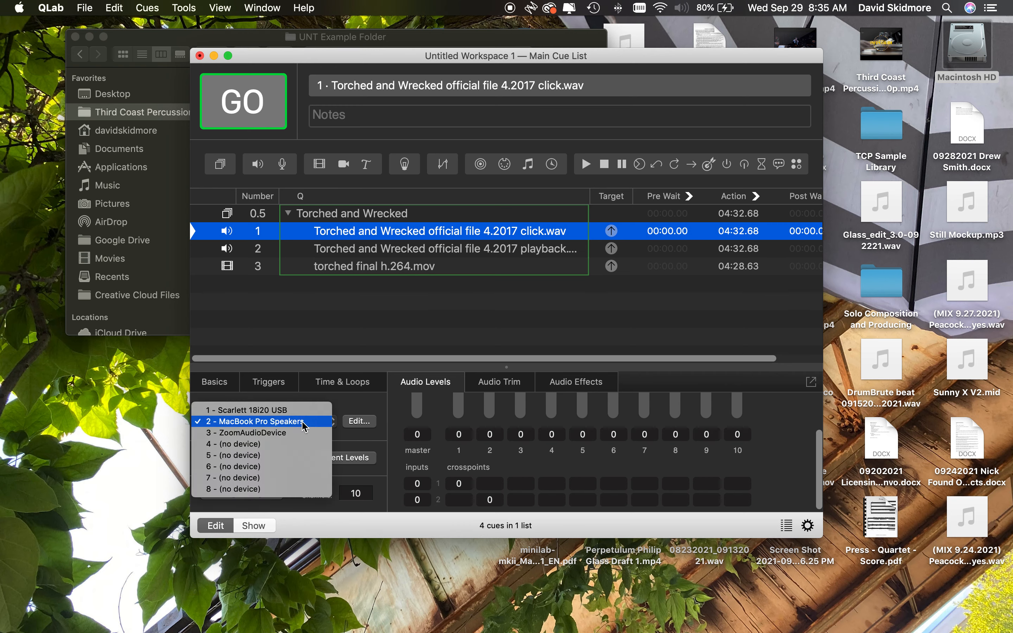
pyautogui.click(300, 411)
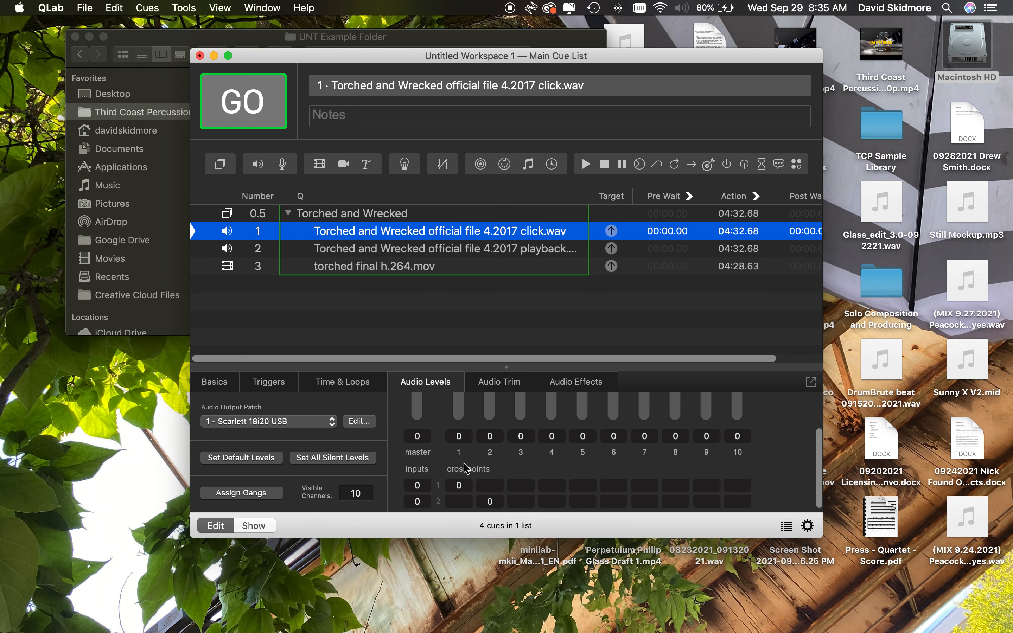
# Step: Route the click cue's input 1 to output 3 and input 2 to output 4 with crosspoint levels of 0
pyautogui.scroll(3, 466, 469)
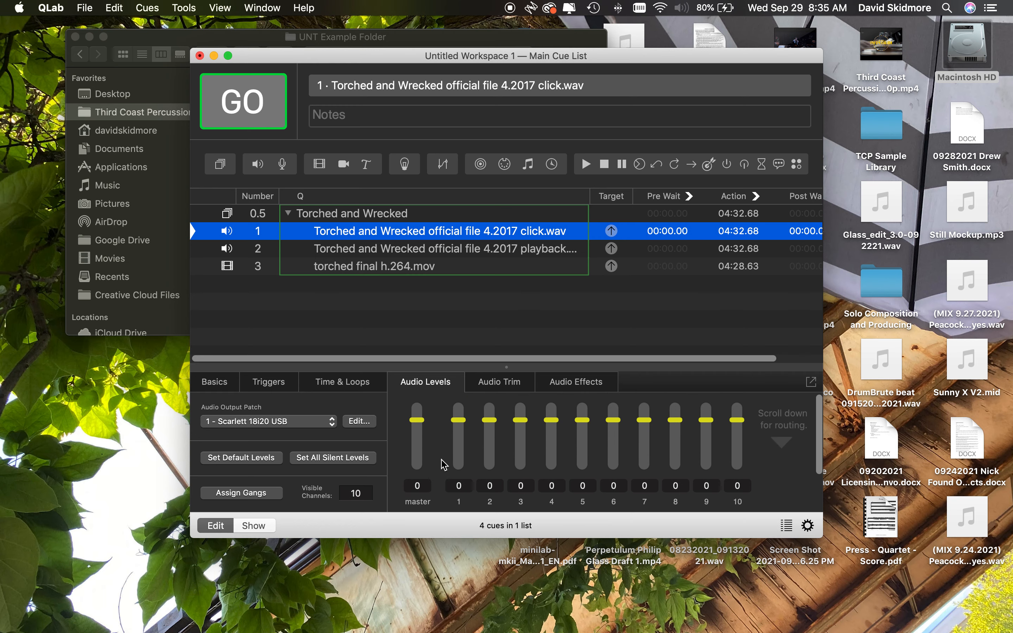
pyautogui.scroll(-3, 444, 465)
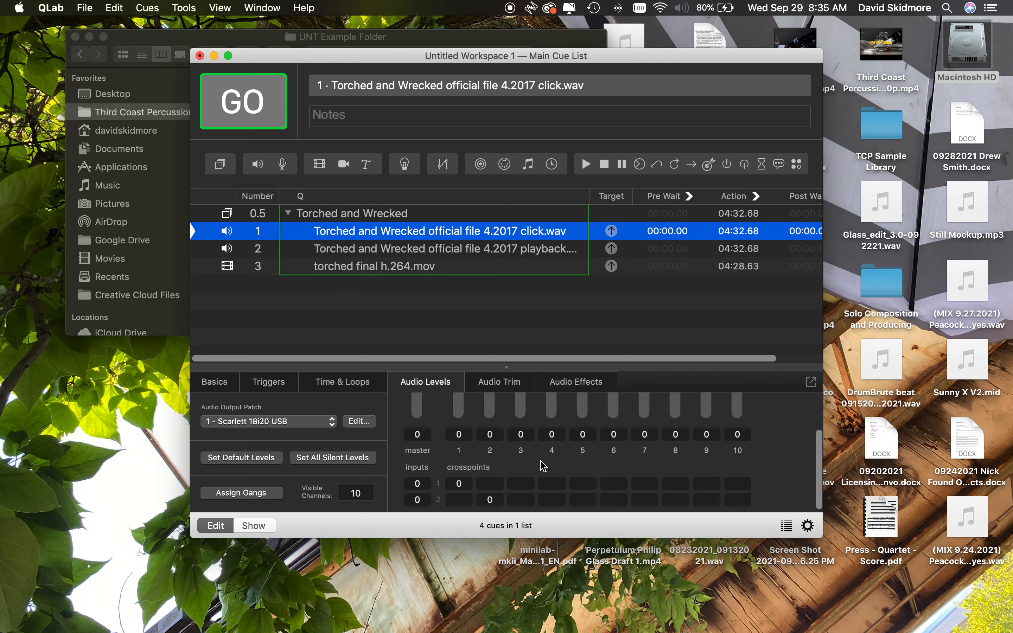
pyautogui.click(524, 483)
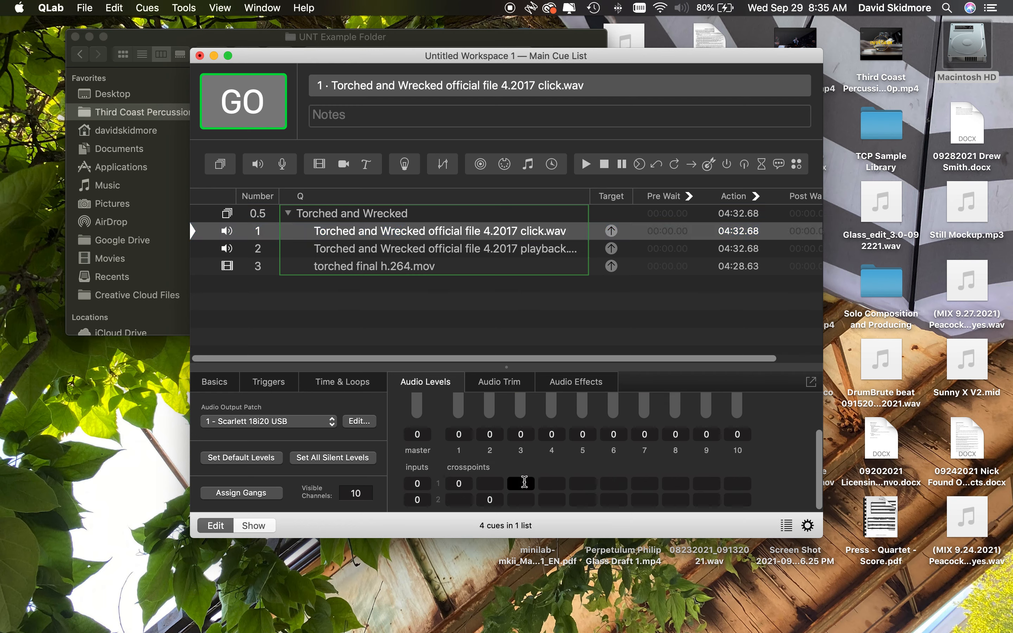
pyautogui.write('0')
pyautogui.click(573, 501)
pyautogui.click(549, 501)
pyautogui.write('0')
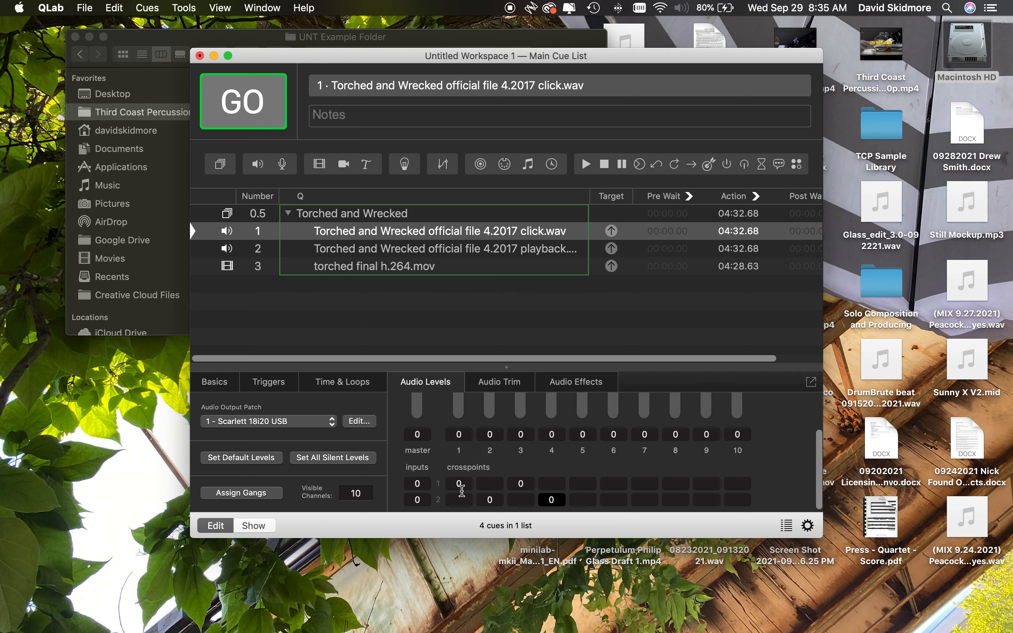
# Step: Clear the click cue's crosspoints from input 1 to output 1 and from input 2 to output 2
pyautogui.click(459, 484)
pyautogui.click(490, 502)
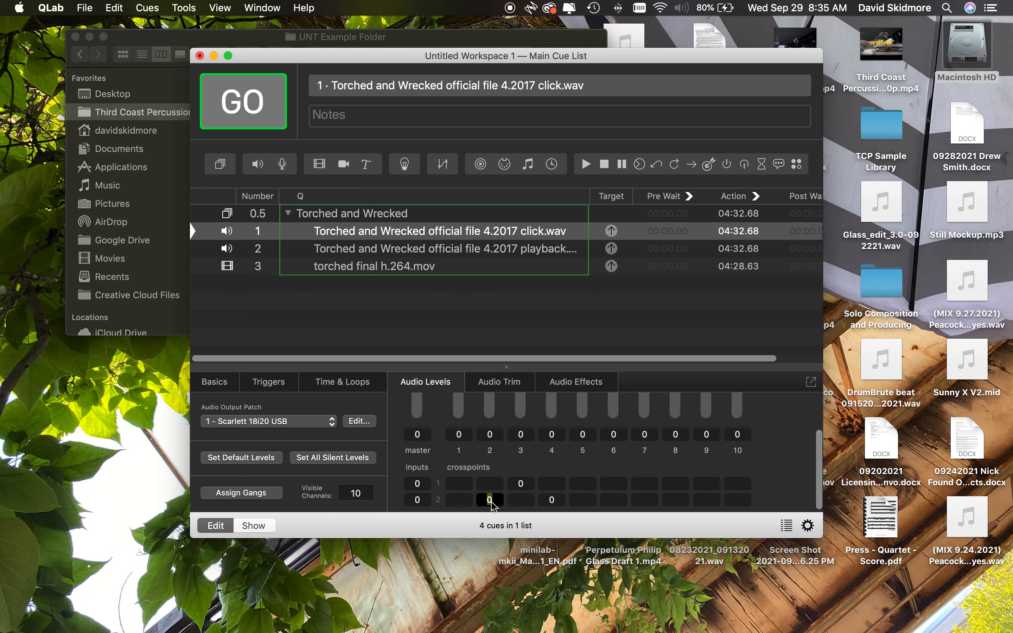
pyautogui.click(514, 468)
pyautogui.click(577, 485)
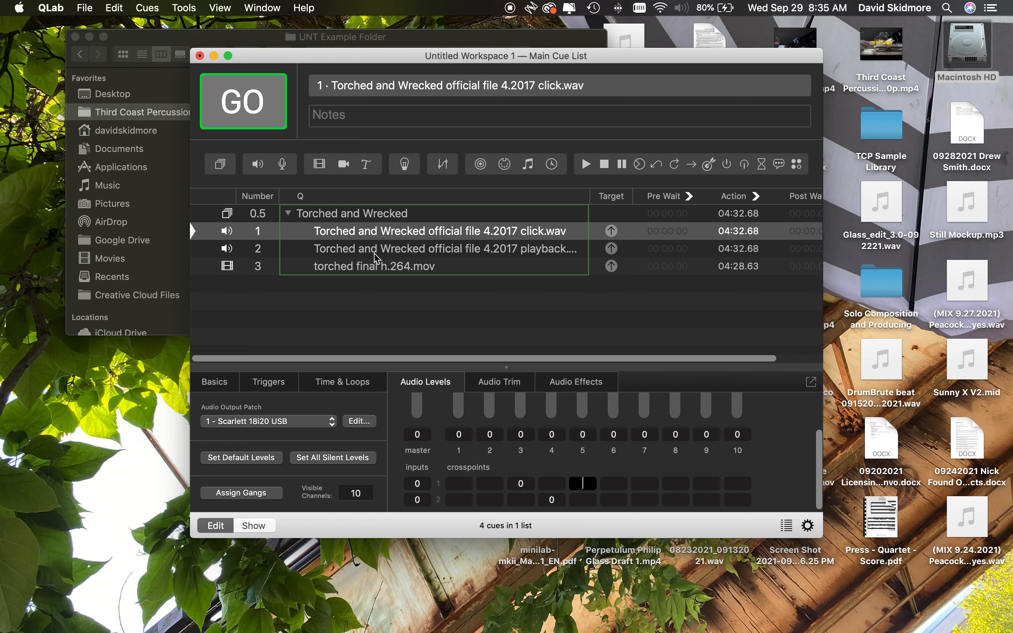
# Step: Compare the crosspoint routing of the playback.wav cue with that of the click.wav cue
pyautogui.click(383, 248)
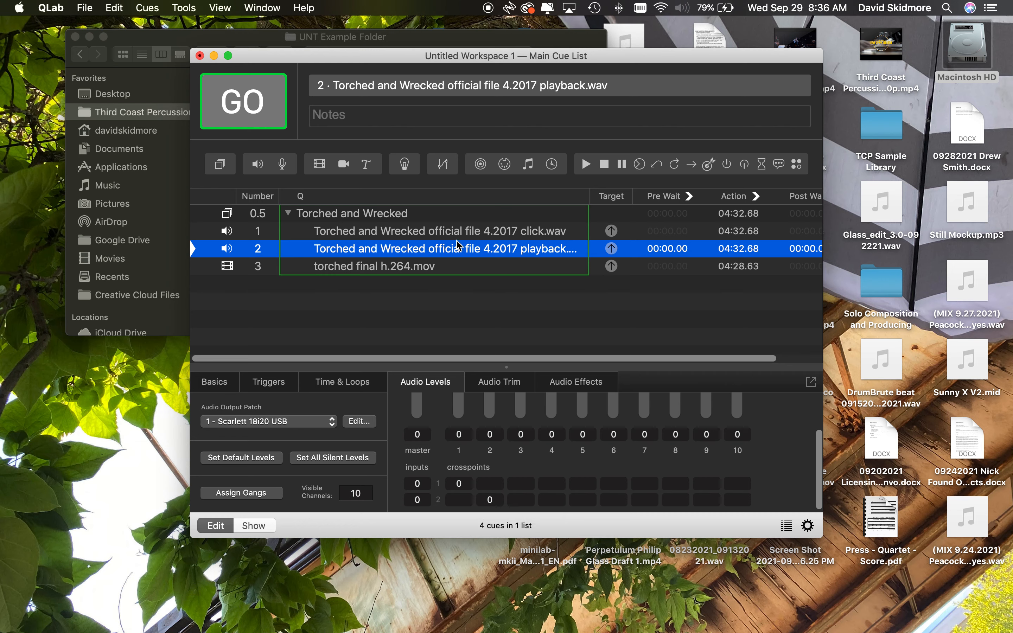
pyautogui.click(459, 232)
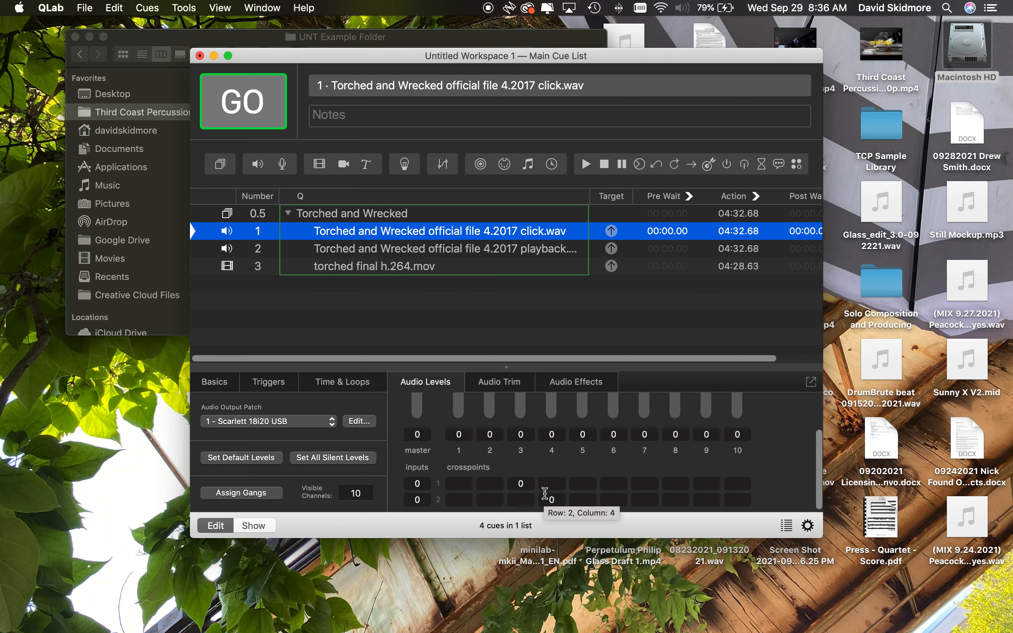
pyautogui.click(483, 250)
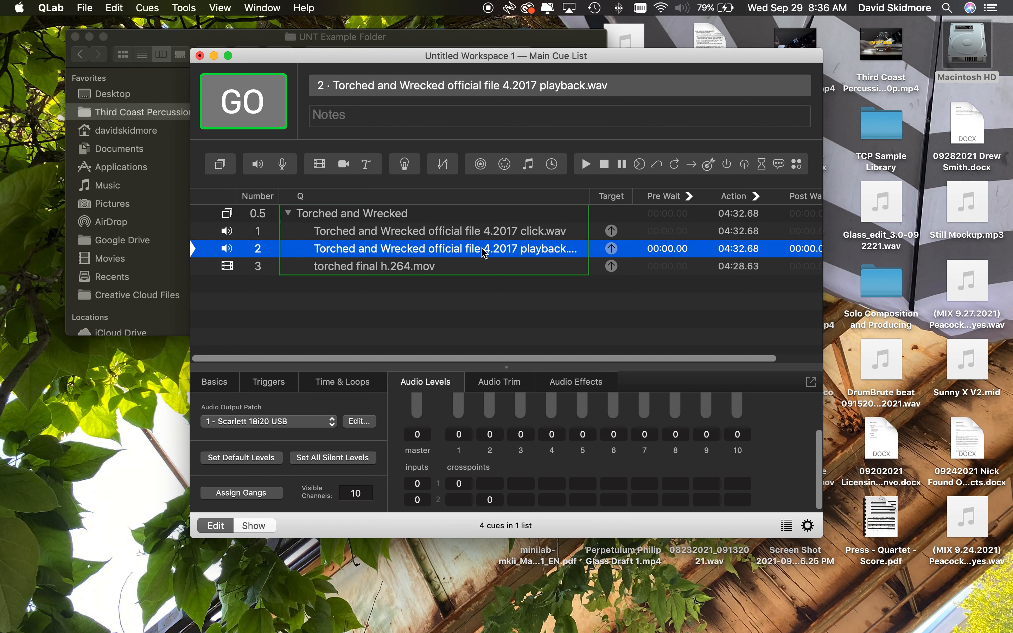
# Step: Open the display and geometry settings of the "torched final h.264.mov" cue and check which video surfaces are available
pyautogui.click(422, 270)
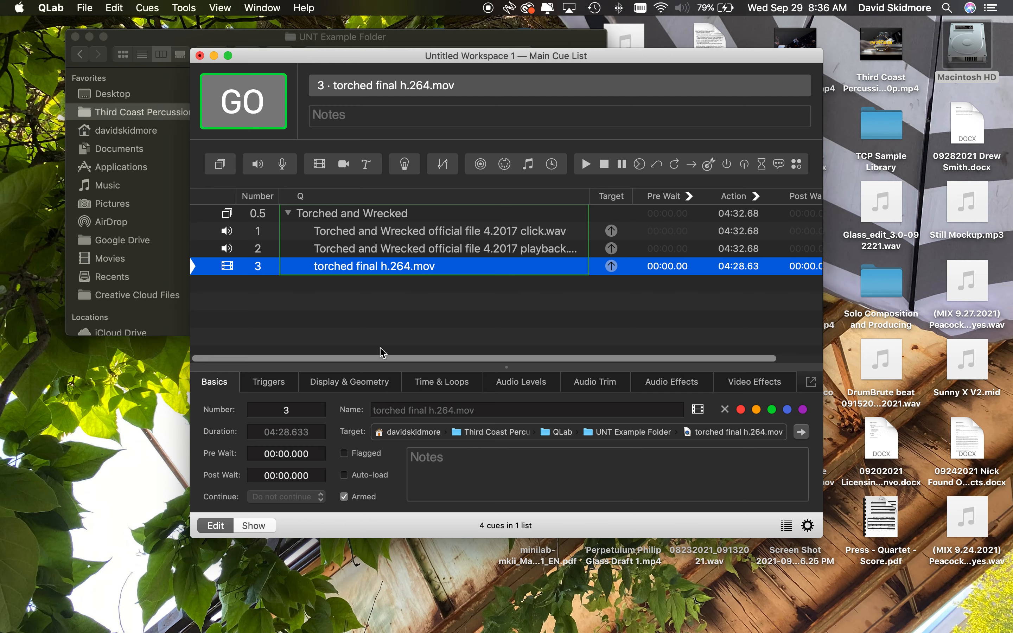
pyautogui.click(383, 252)
pyautogui.click(384, 266)
pyautogui.click(359, 381)
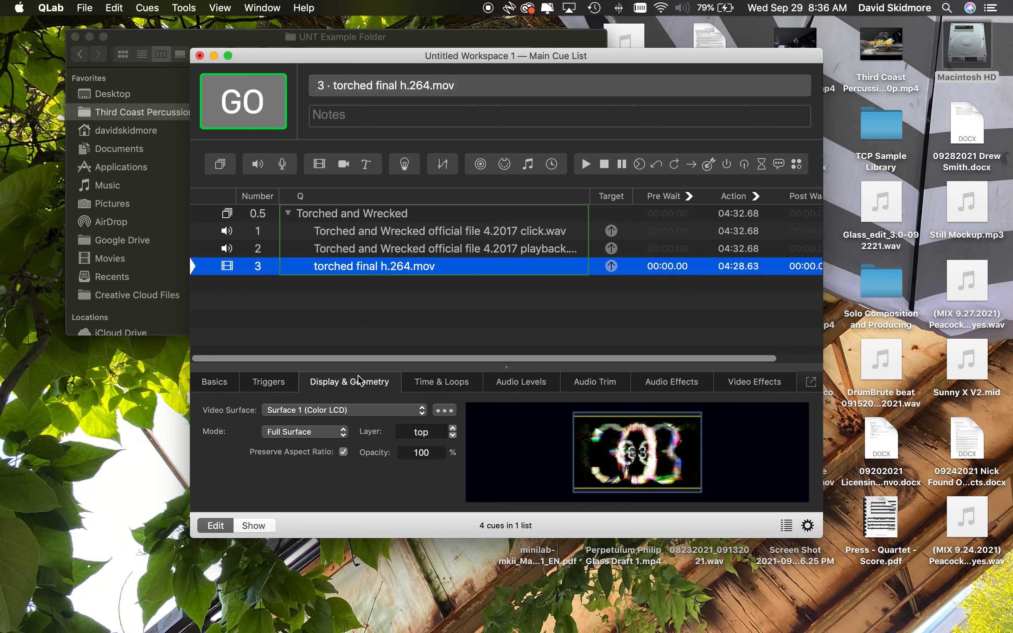
pyautogui.click(377, 411)
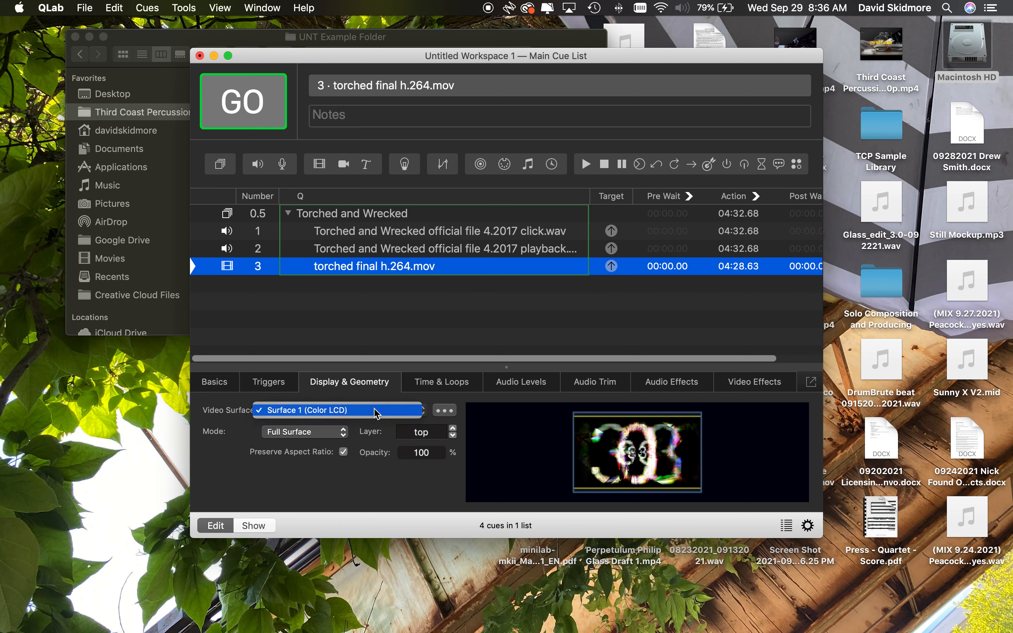
pyautogui.click(374, 410)
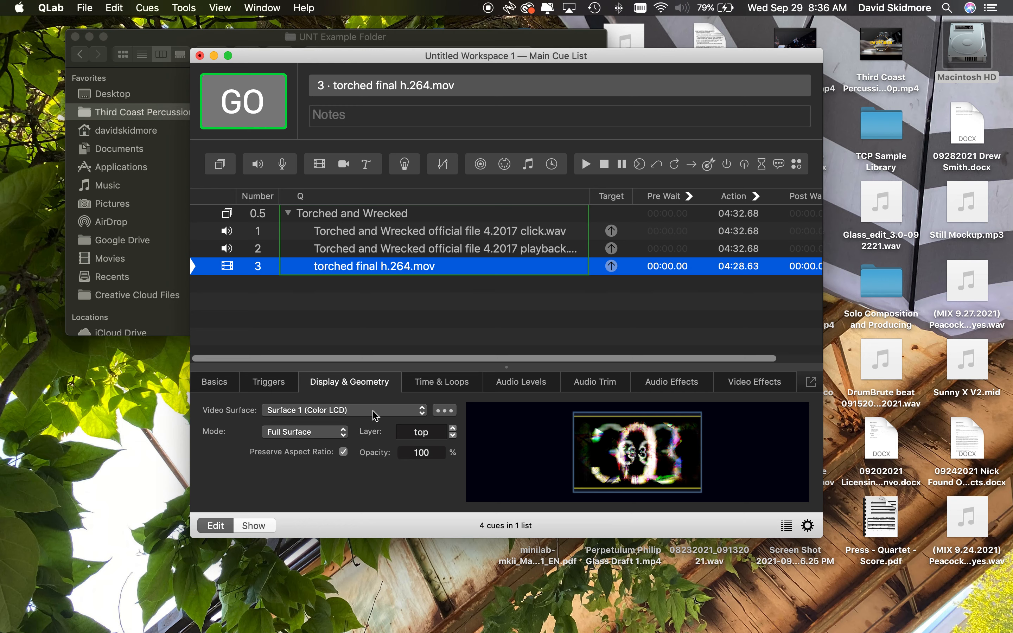
pyautogui.click(374, 416)
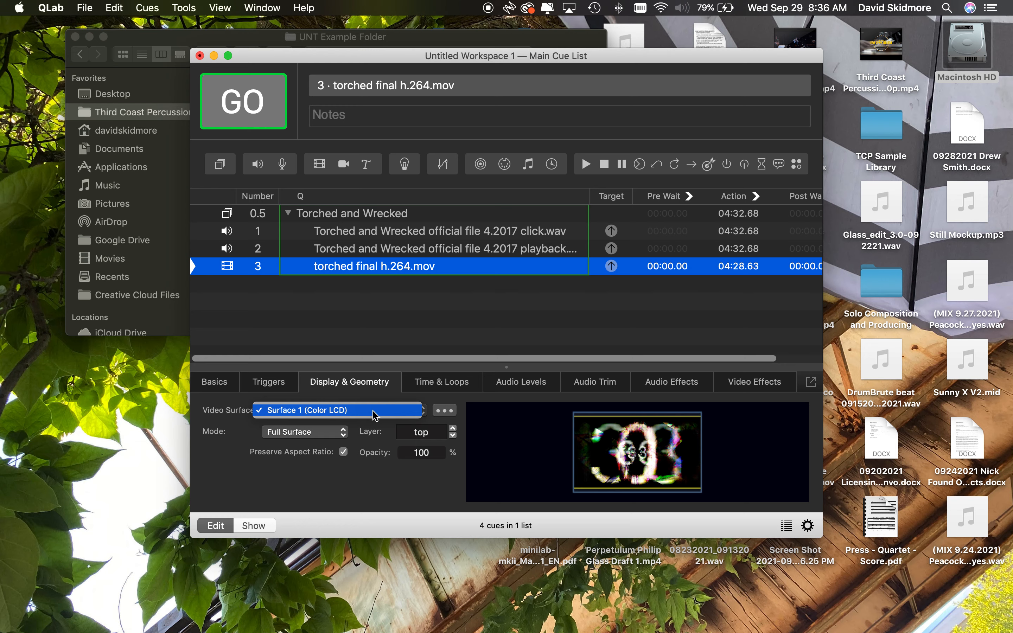
pyautogui.click(374, 413)
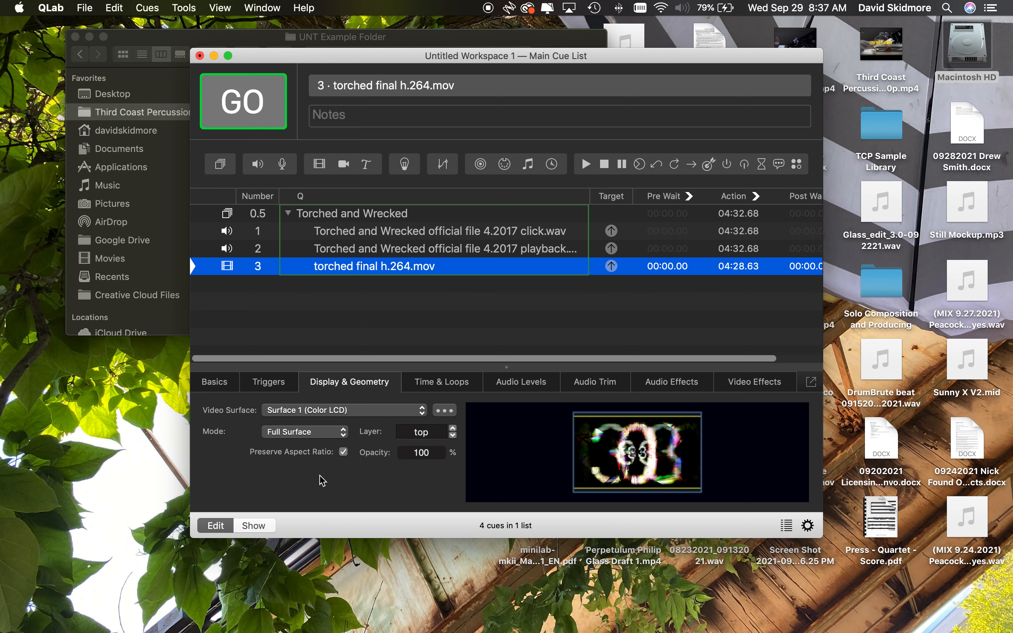
pyautogui.click(357, 414)
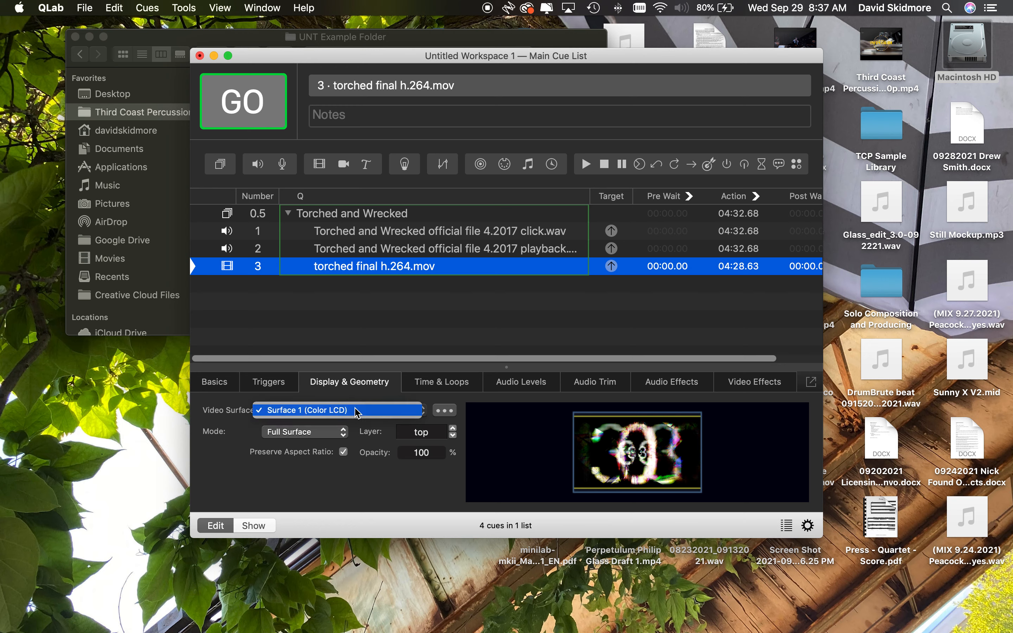
pyautogui.click(357, 413)
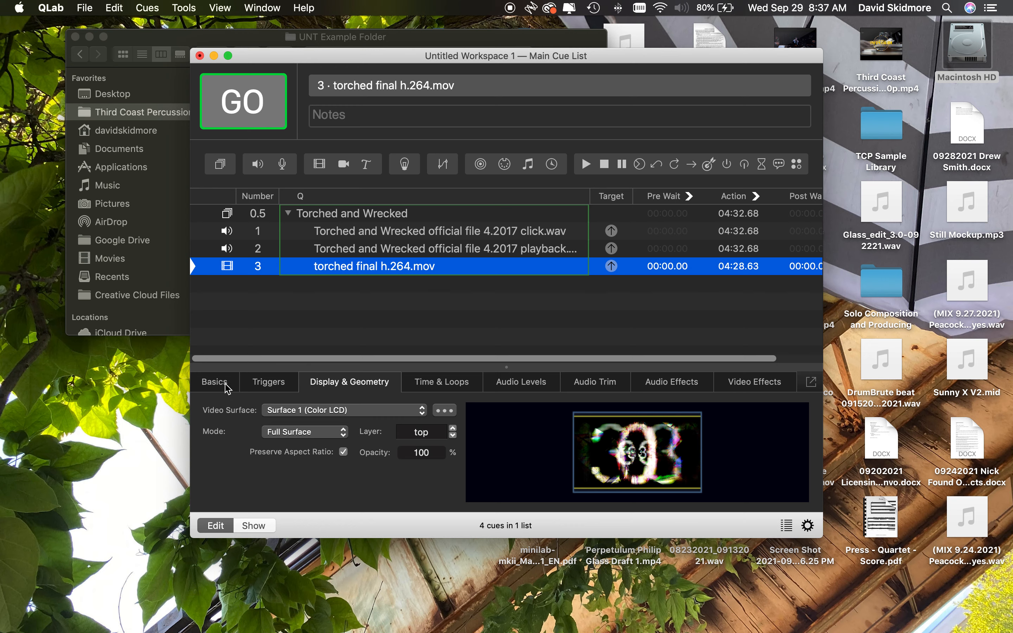
# Step: Lower the video cue's master audio level all the way to silence and return to its display and geometry settings
pyautogui.click(228, 389)
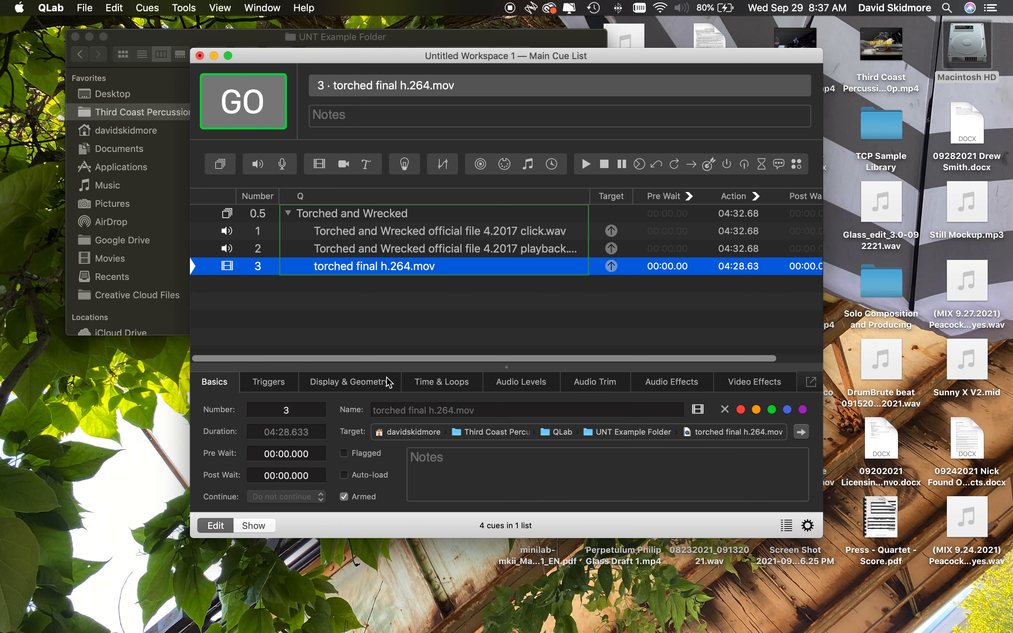
pyautogui.click(492, 390)
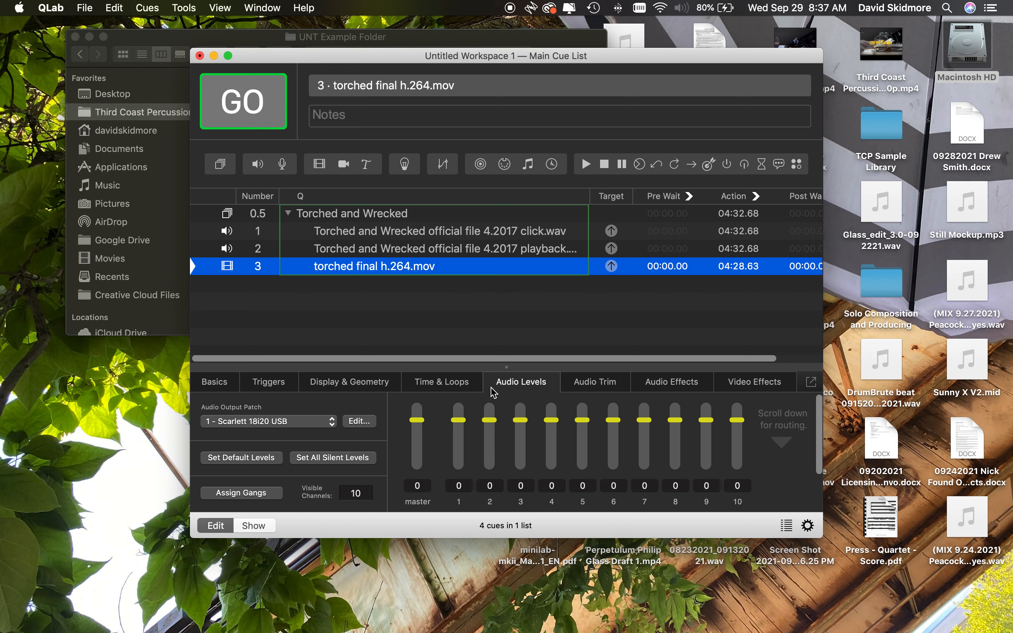
pyautogui.scroll(-3, 447, 415)
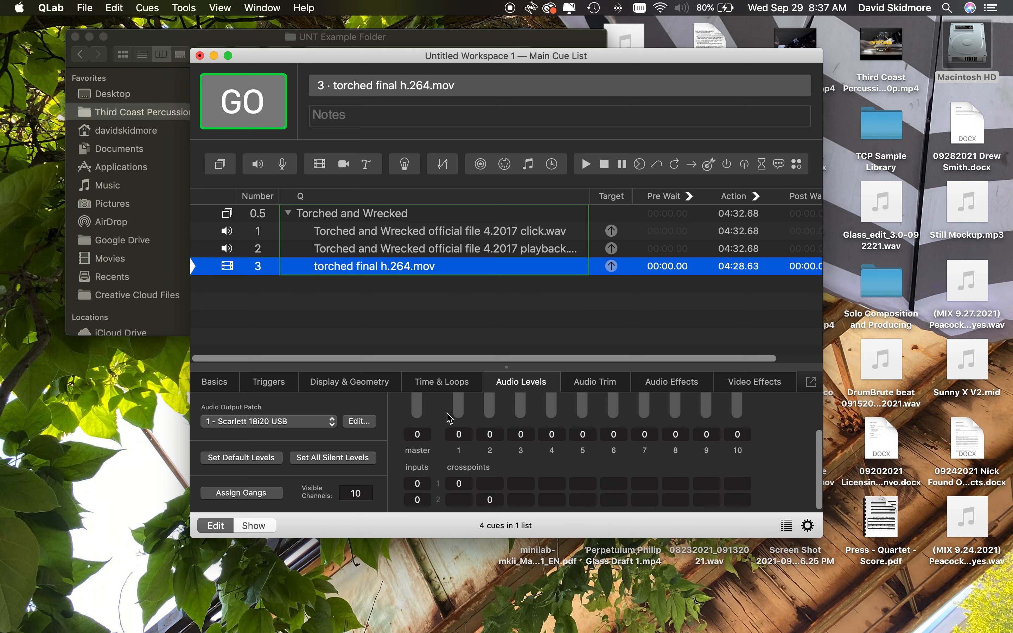
pyautogui.scroll(3, 447, 418)
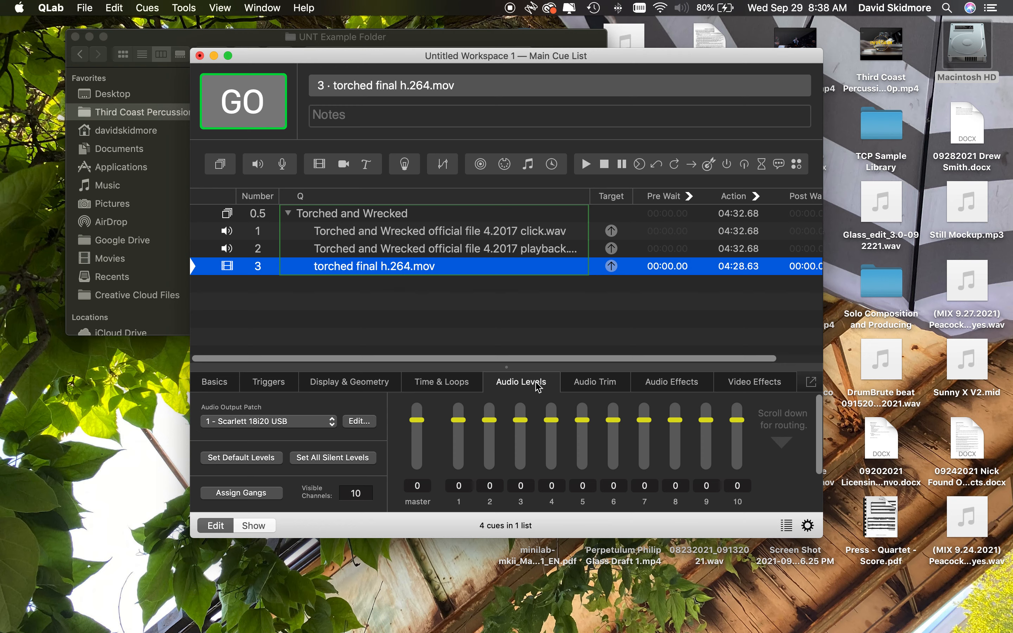
pyautogui.click(368, 382)
pyautogui.click(519, 382)
pyautogui.scroll(-1, 436, 435)
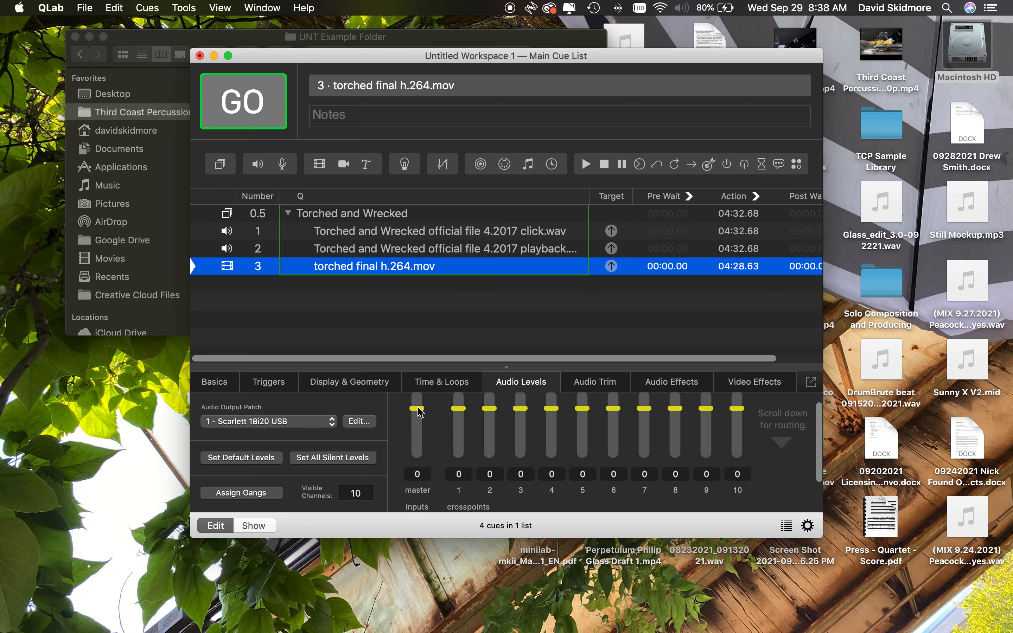
pyautogui.moveTo(420, 412); pyautogui.dragTo(417, 578)
pyautogui.scroll(1, 441, 445)
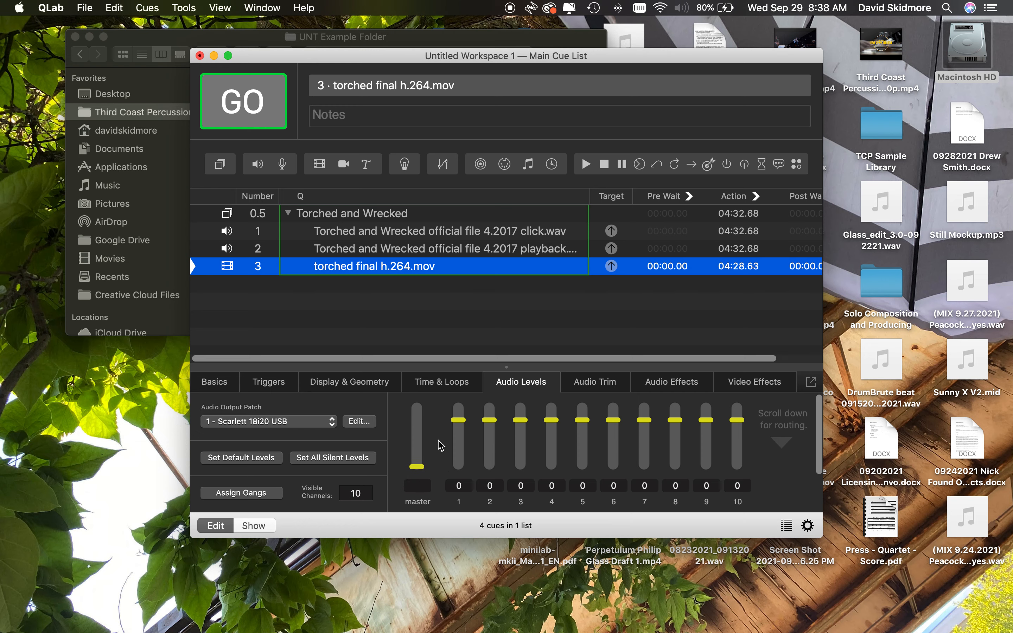
pyautogui.click(342, 382)
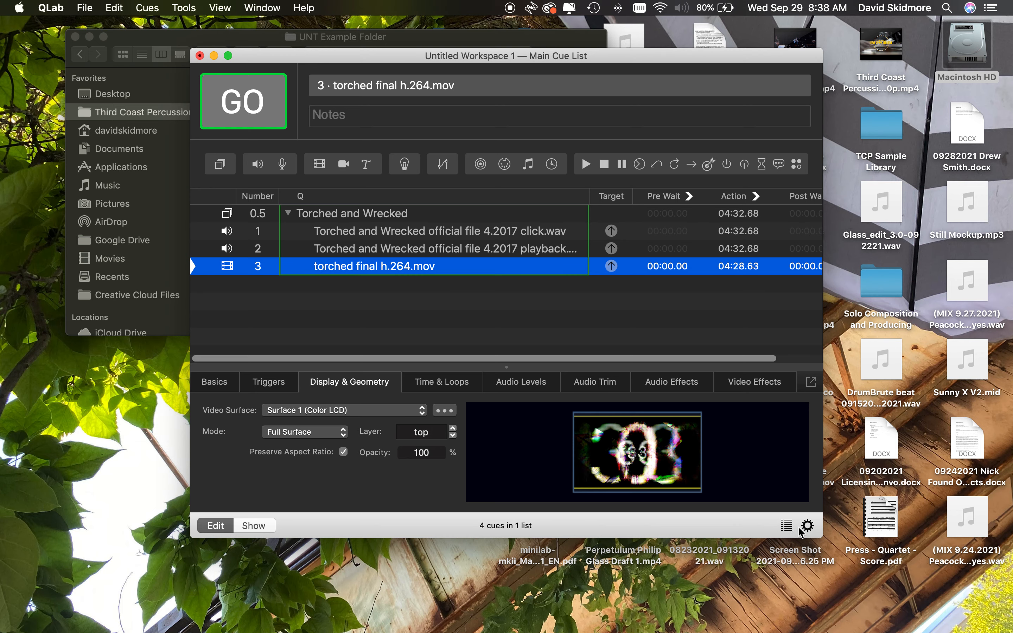
# Step: Review the video surfaces in the workspace settings and check which surfaces the "torched final h.264.mov" cue offers
pyautogui.click(808, 526)
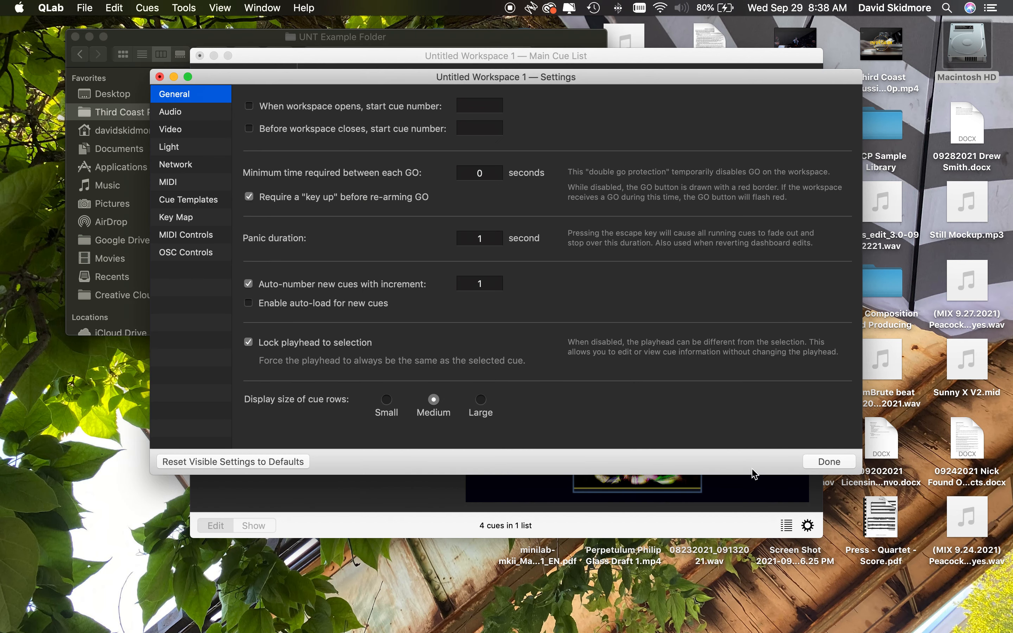
pyautogui.click(178, 130)
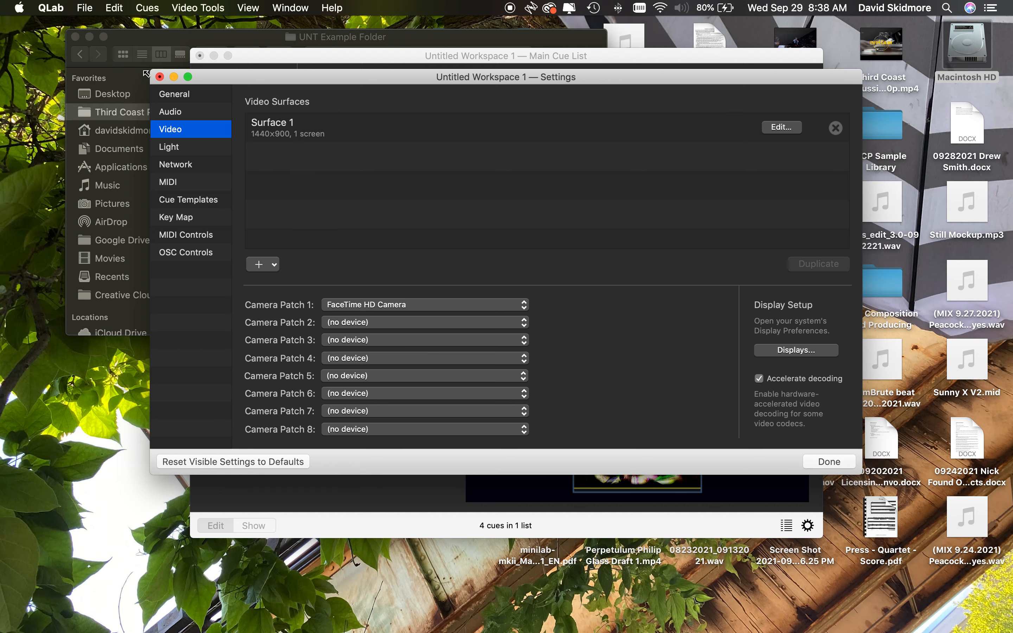
pyautogui.click(159, 76)
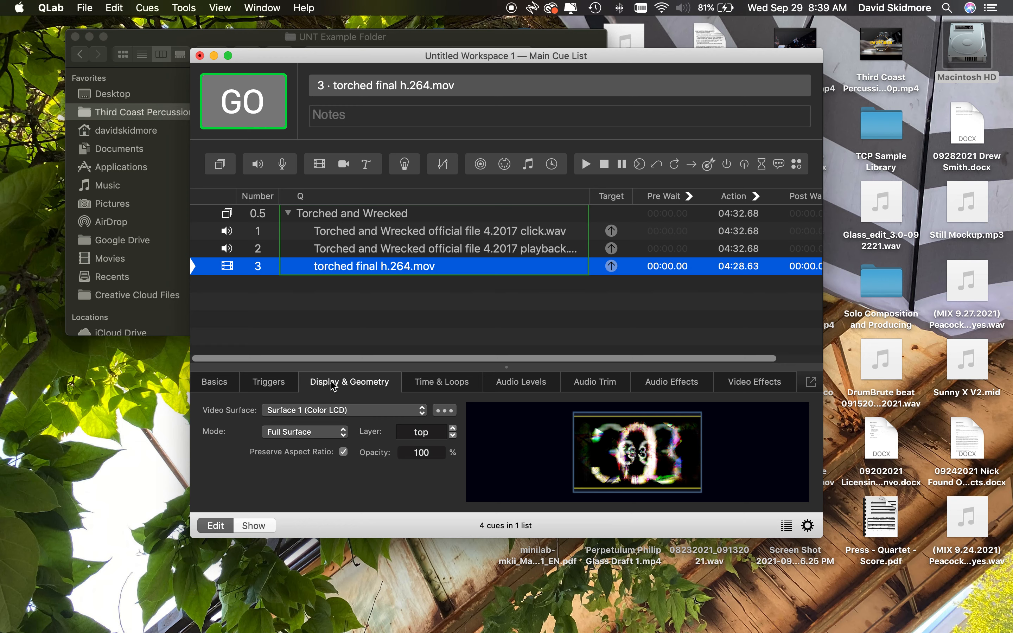
pyautogui.click(335, 411)
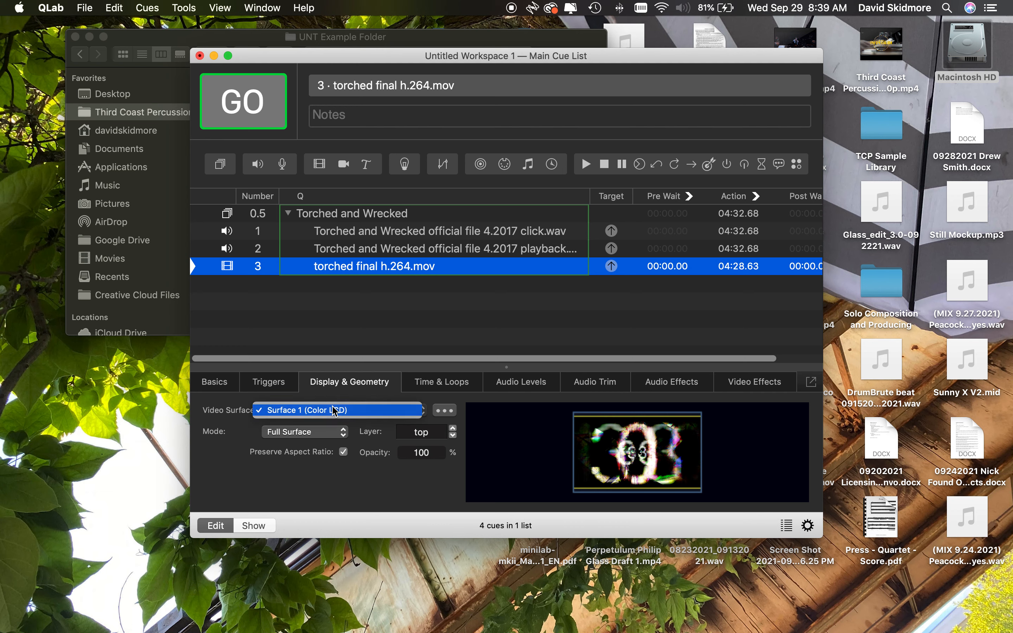
pyautogui.click(335, 411)
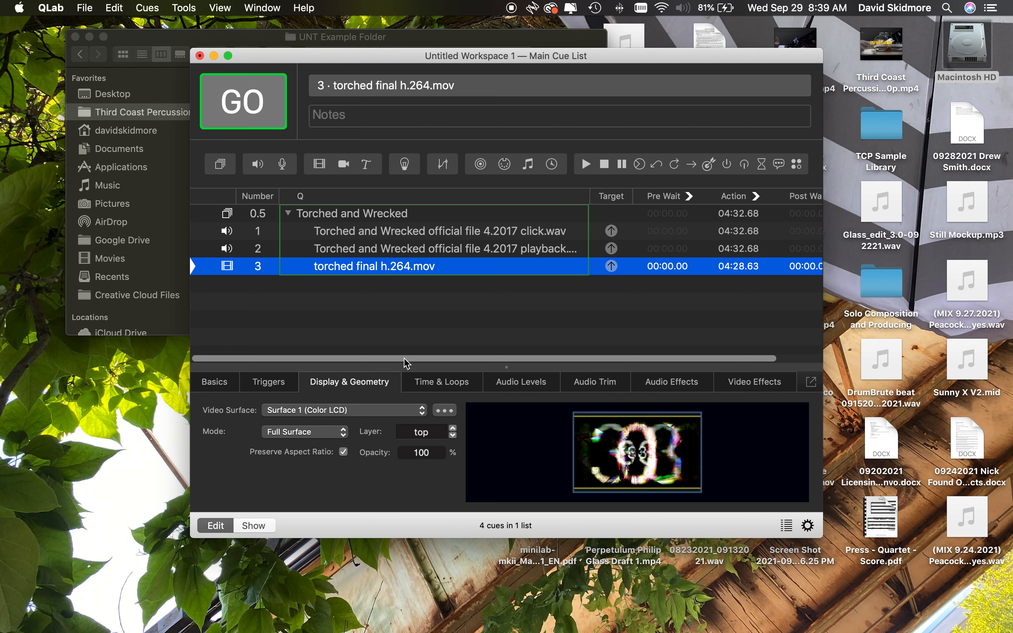
# Step: Reopen the workspace's video settings and examine the options for adding a new surface with a display
pyautogui.click(807, 526)
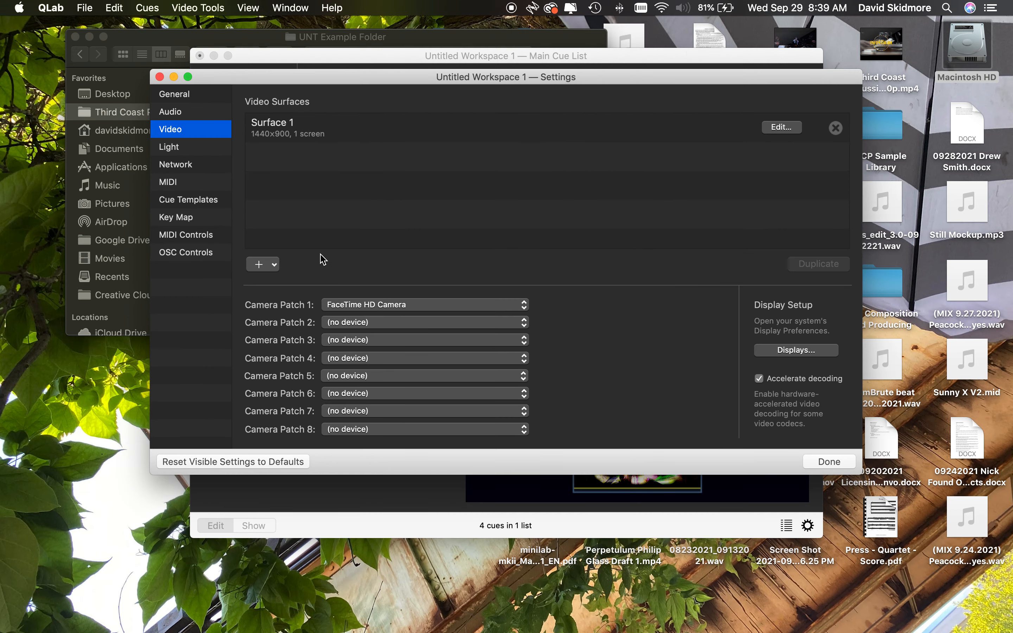
pyautogui.click(264, 266)
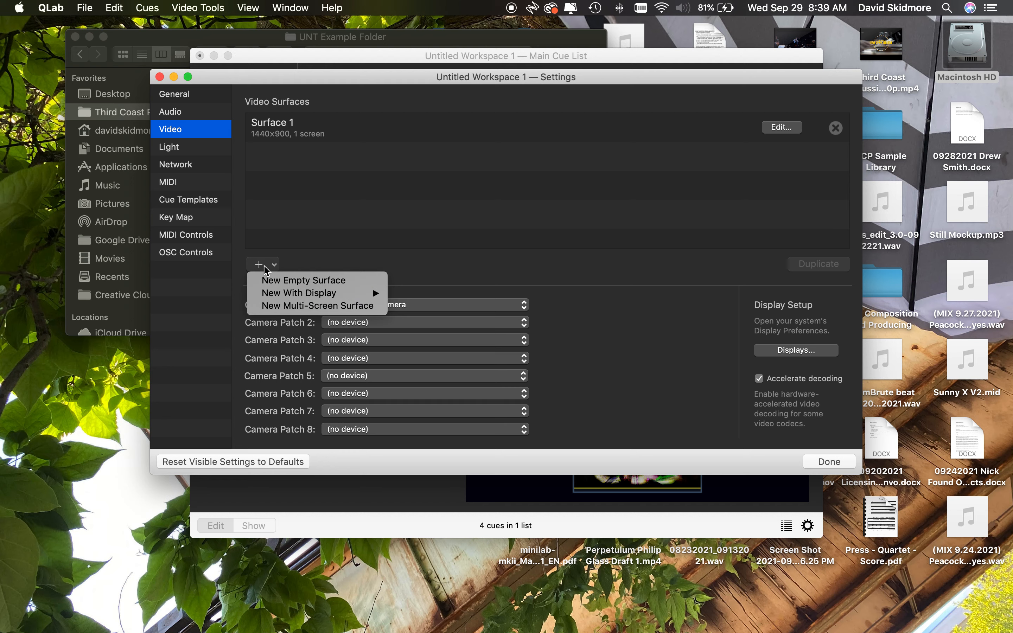
pyautogui.moveTo(300, 296)
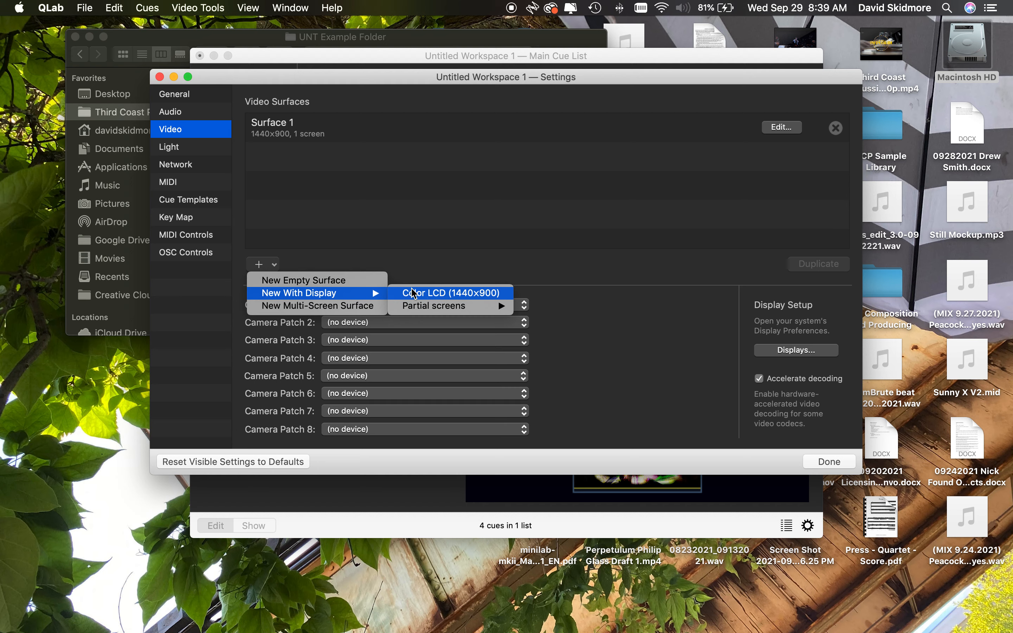
pyautogui.click(431, 272)
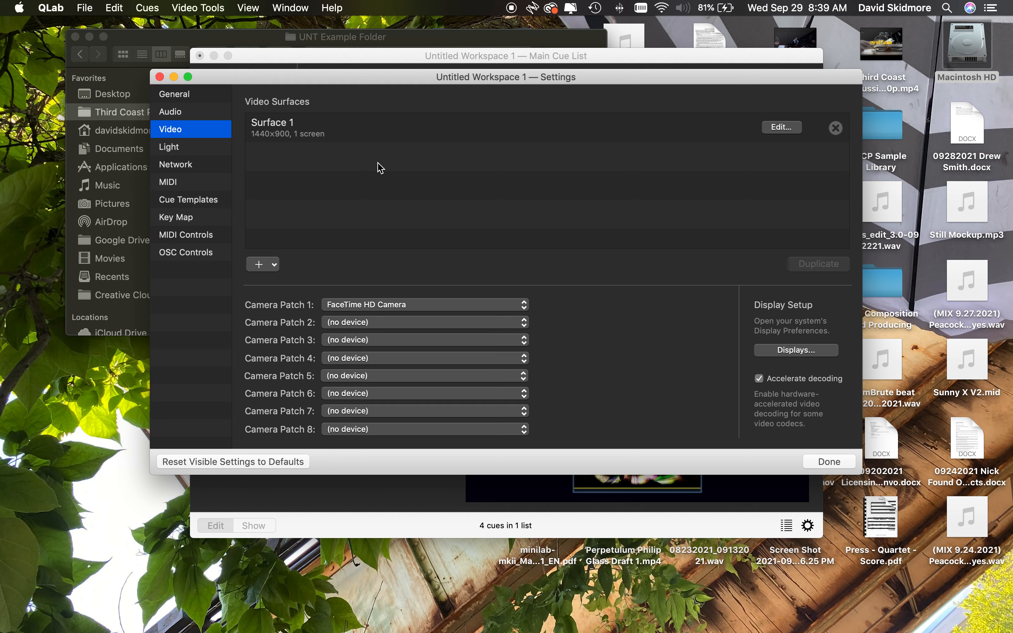
# Step: Open Surface 1 for editing and set its dimensions to 1920 x 1080
pyautogui.click(359, 142)
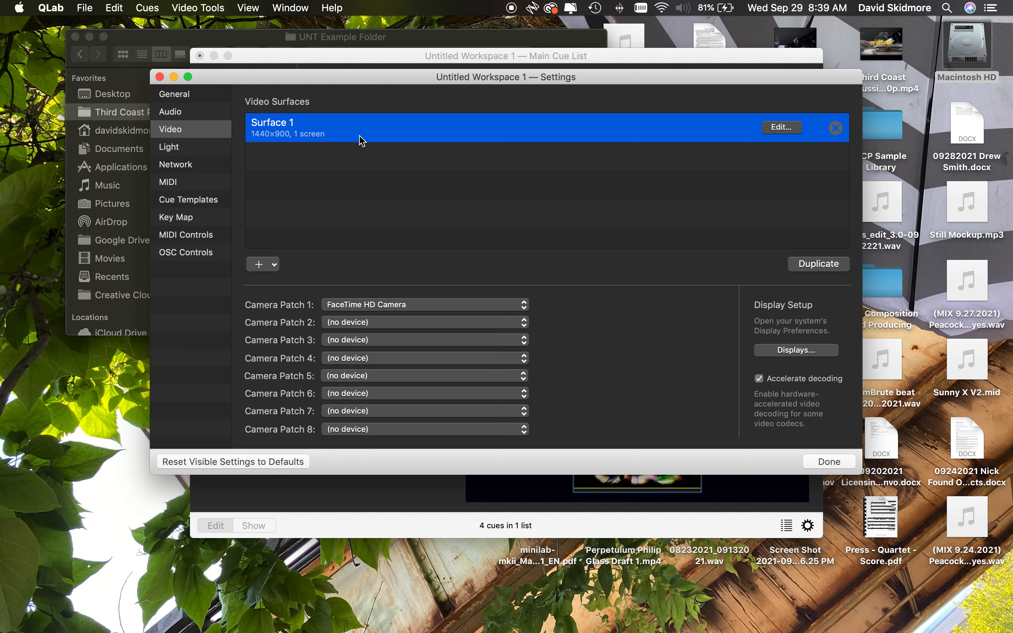
pyautogui.click(782, 128)
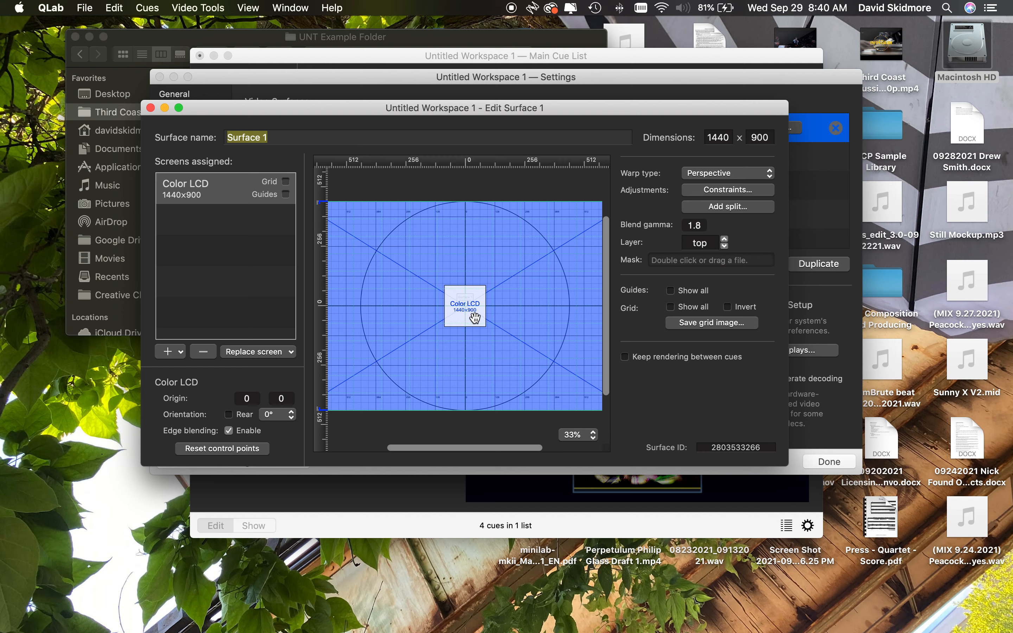
pyautogui.click(582, 440)
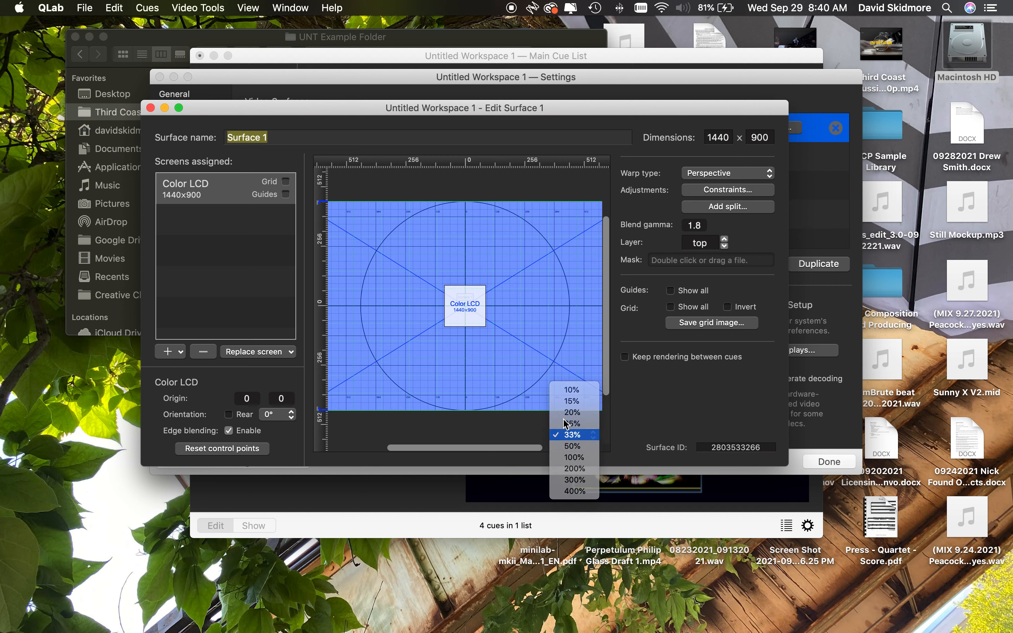
pyautogui.click(581, 436)
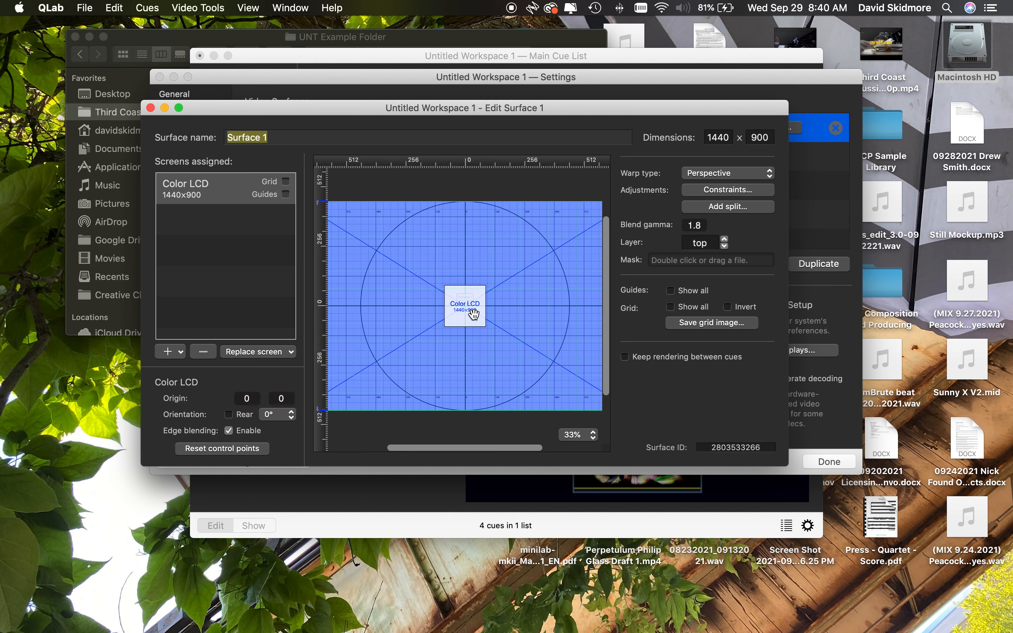
pyautogui.click(591, 438)
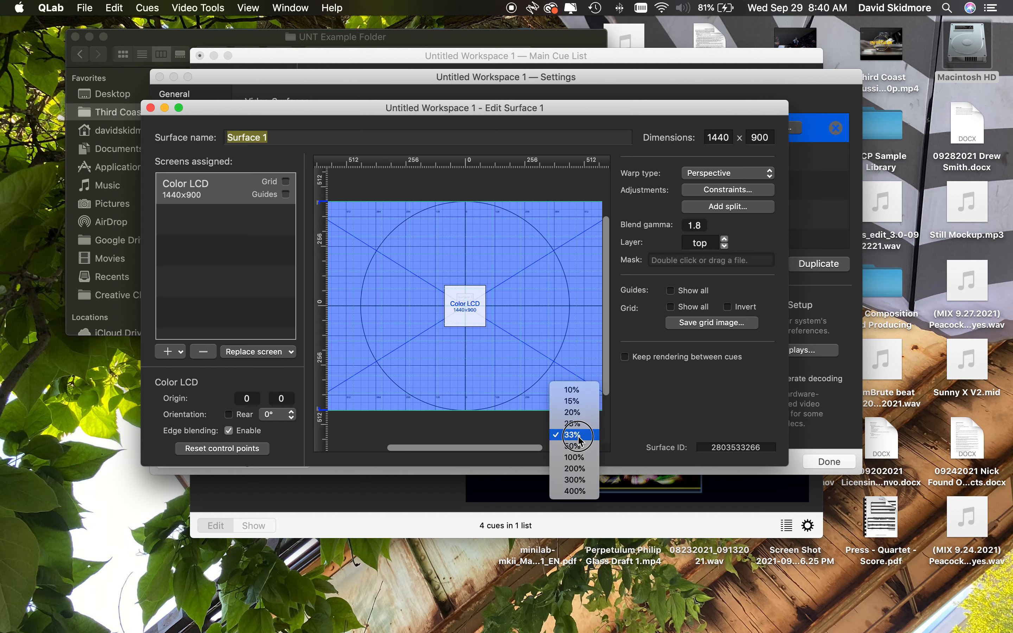
pyautogui.click(580, 415)
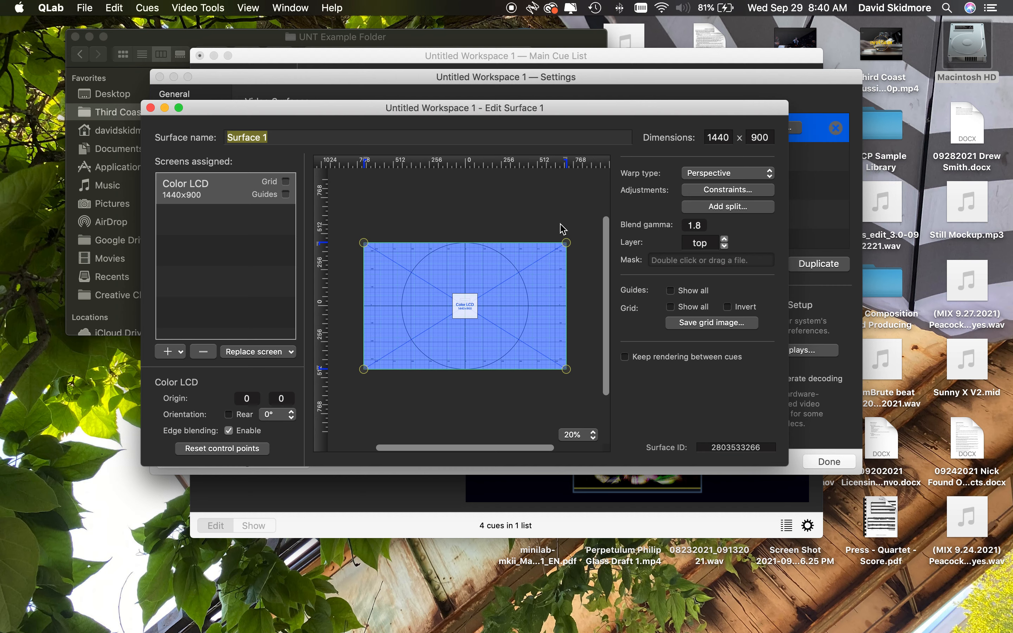
pyautogui.click(723, 137)
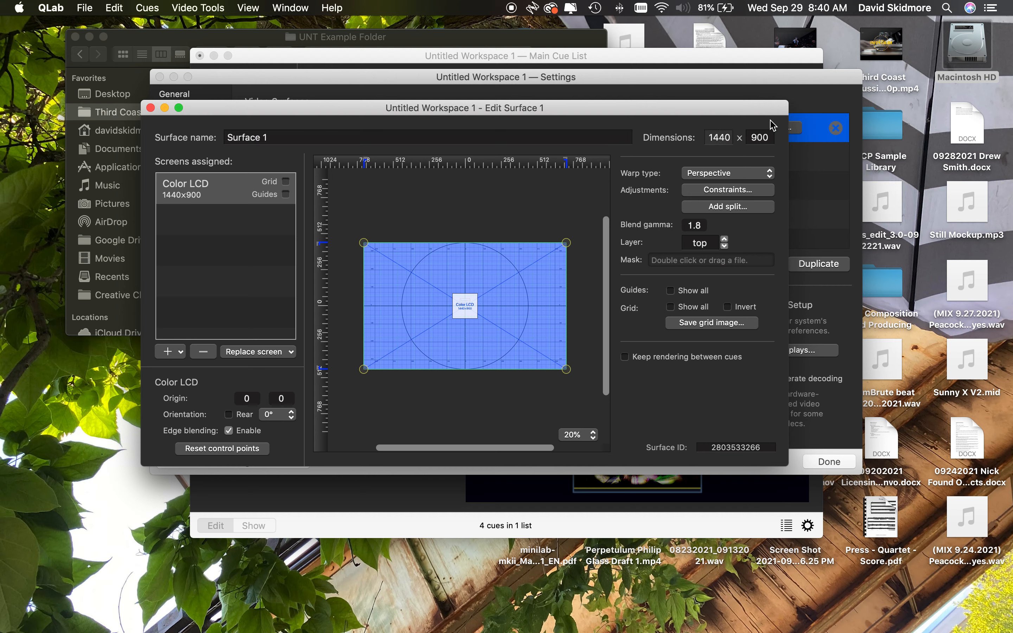
pyautogui.doubleClick(722, 138)
pyautogui.write('1920')
pyautogui.click(762, 138)
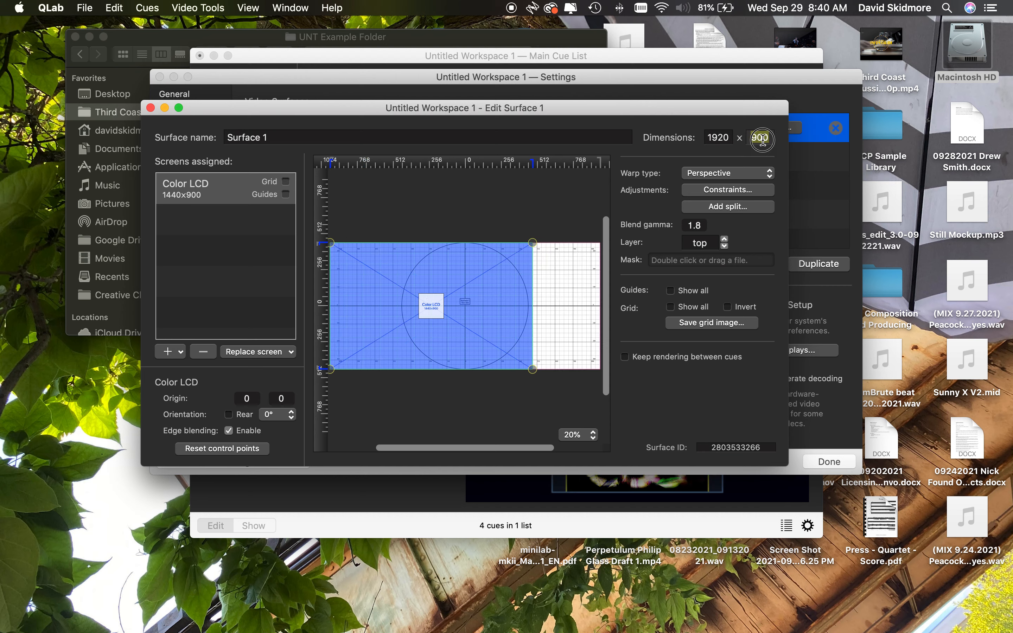
pyautogui.write('1080')
pyautogui.click(712, 137)
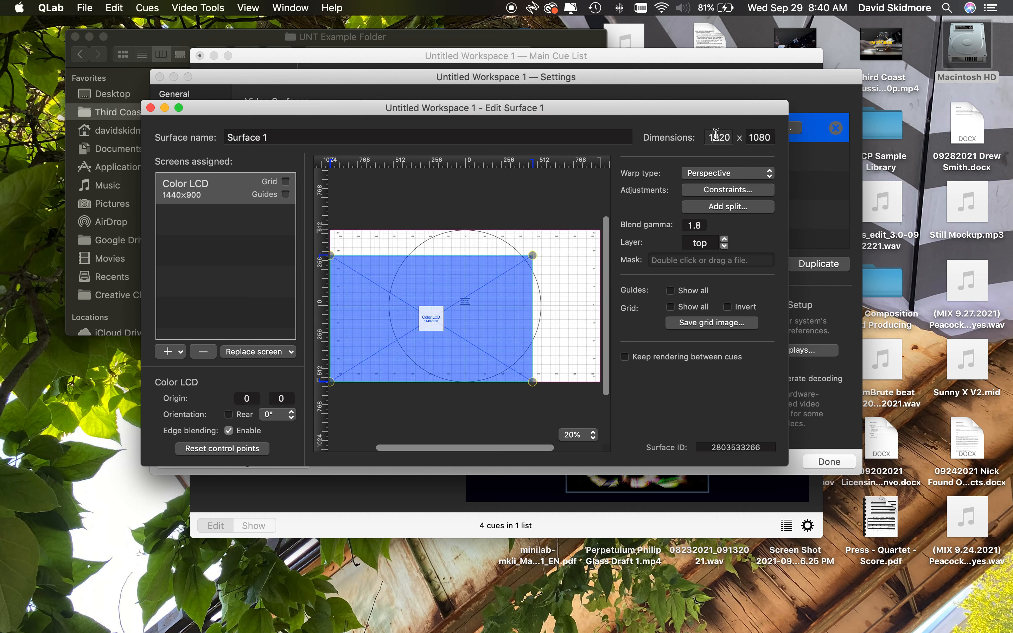
# Step: Centre the Color LCD screen on Surface 1 at an origin of about 250, 94, and close the settings
pyautogui.click(432, 319)
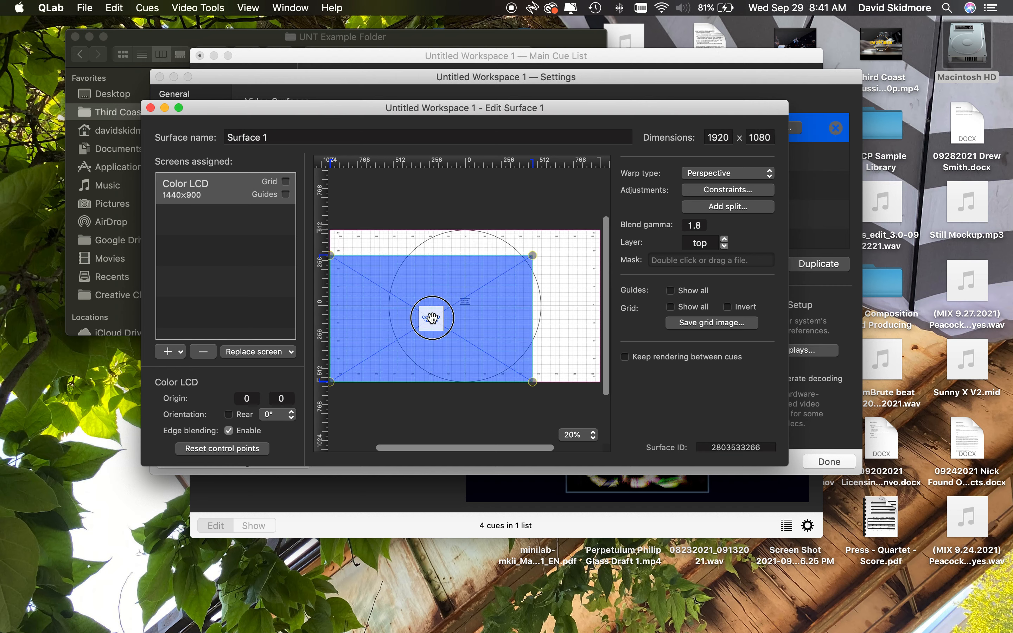
pyautogui.moveTo(433, 318); pyautogui.dragTo(467, 306)
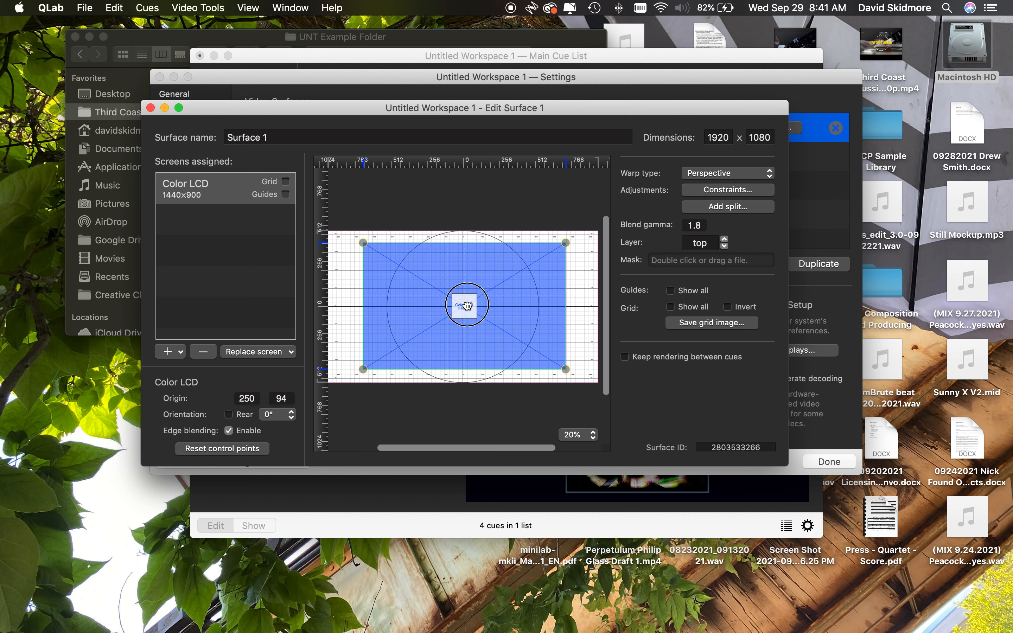
pyautogui.moveTo(468, 306); pyautogui.dragTo(468, 306)
pyautogui.click(150, 108)
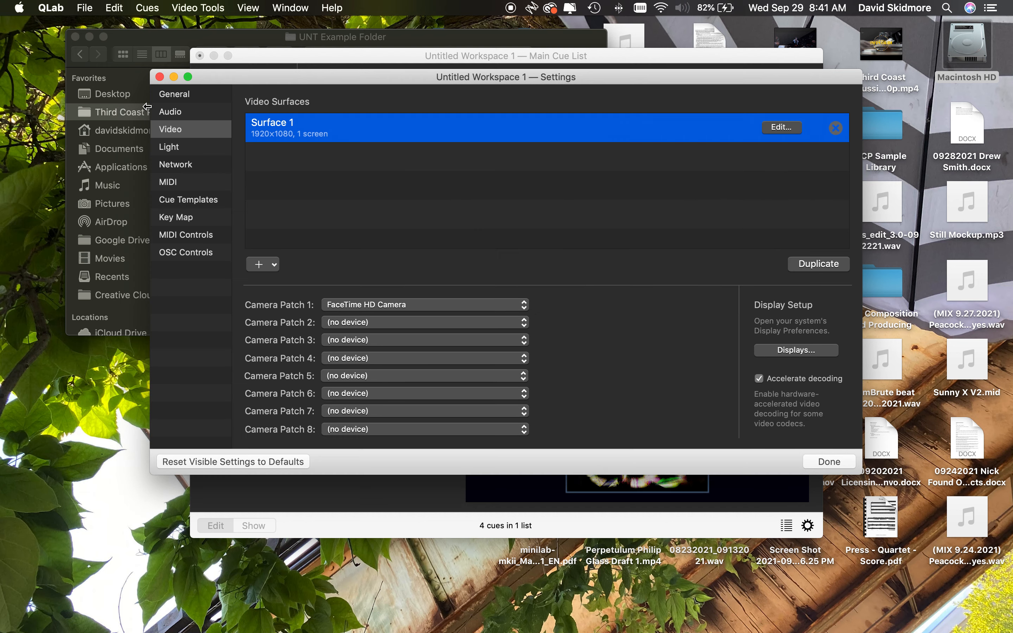
pyautogui.click(850, 463)
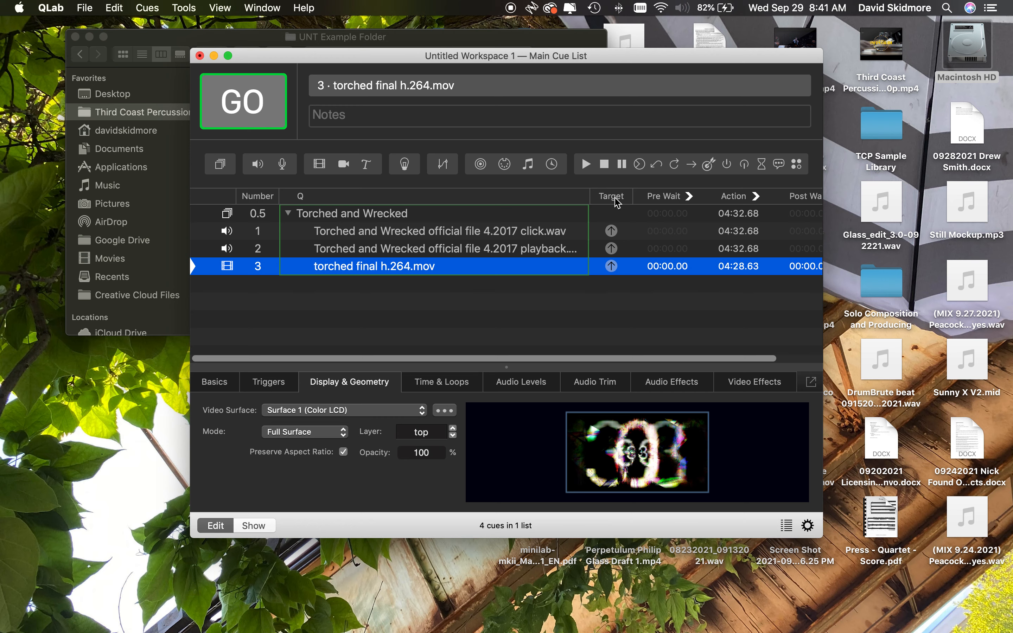
# Step: Compare the action durations of the click, playback and video cues in the "Torched and Wrecked" group
pyautogui.click(749, 232)
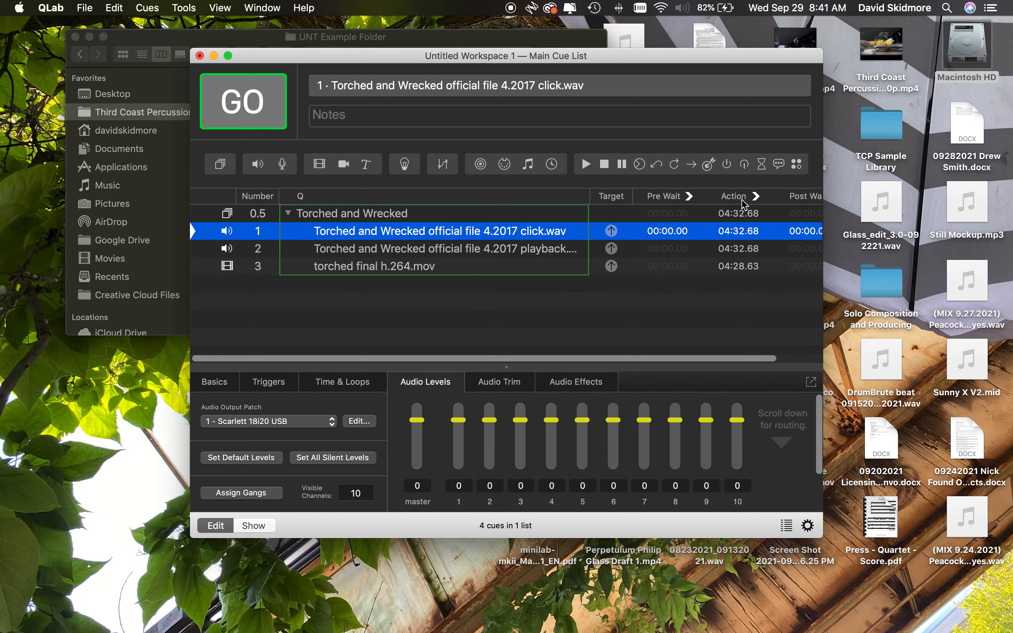
pyautogui.click(745, 213)
pyautogui.click(745, 231)
pyautogui.click(745, 248)
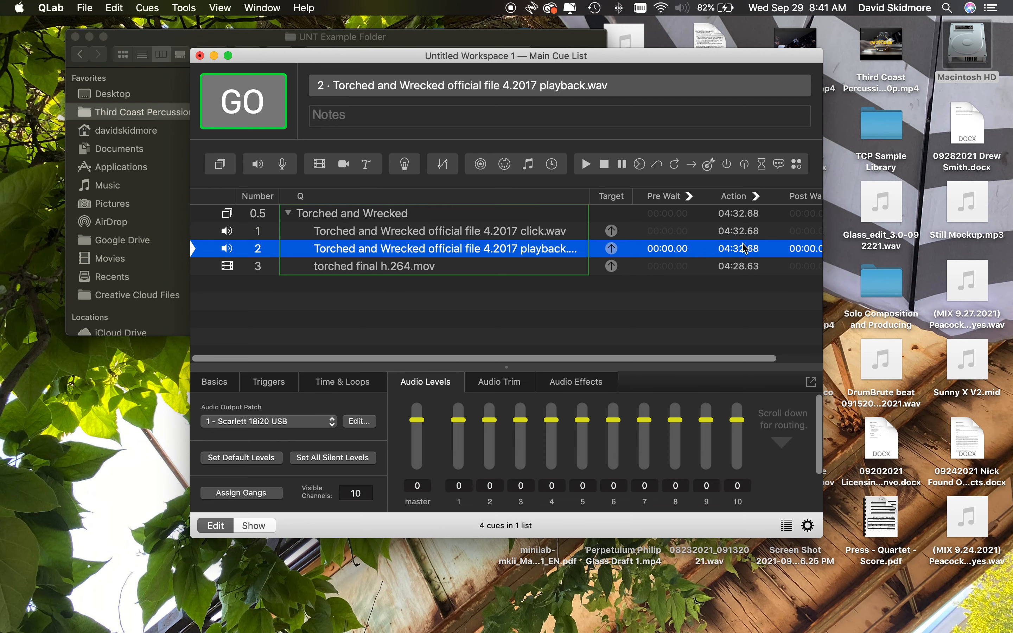
pyautogui.click(746, 266)
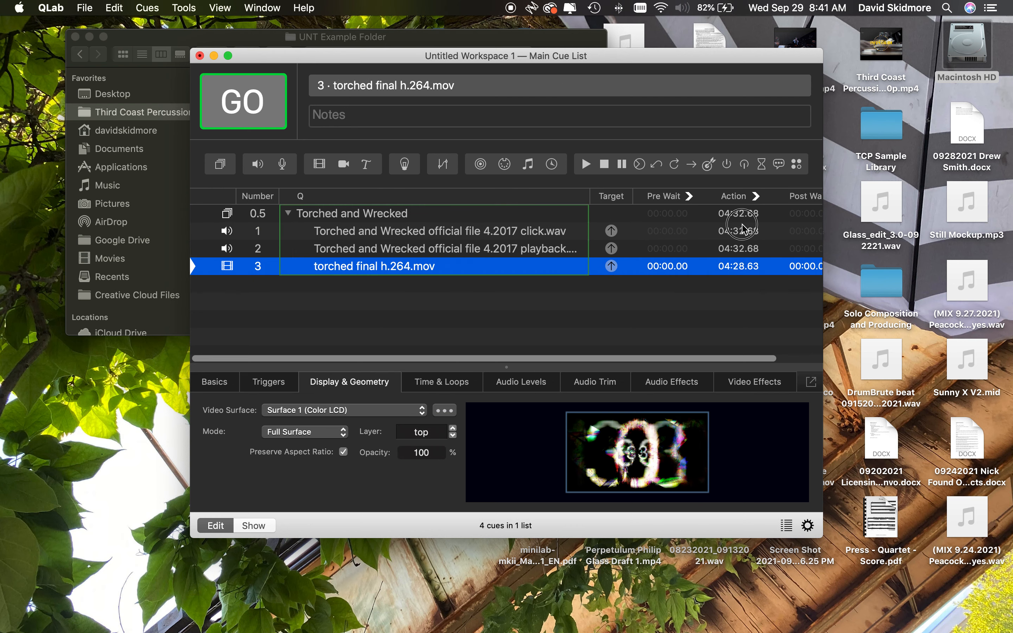
pyautogui.click(745, 229)
pyautogui.click(746, 251)
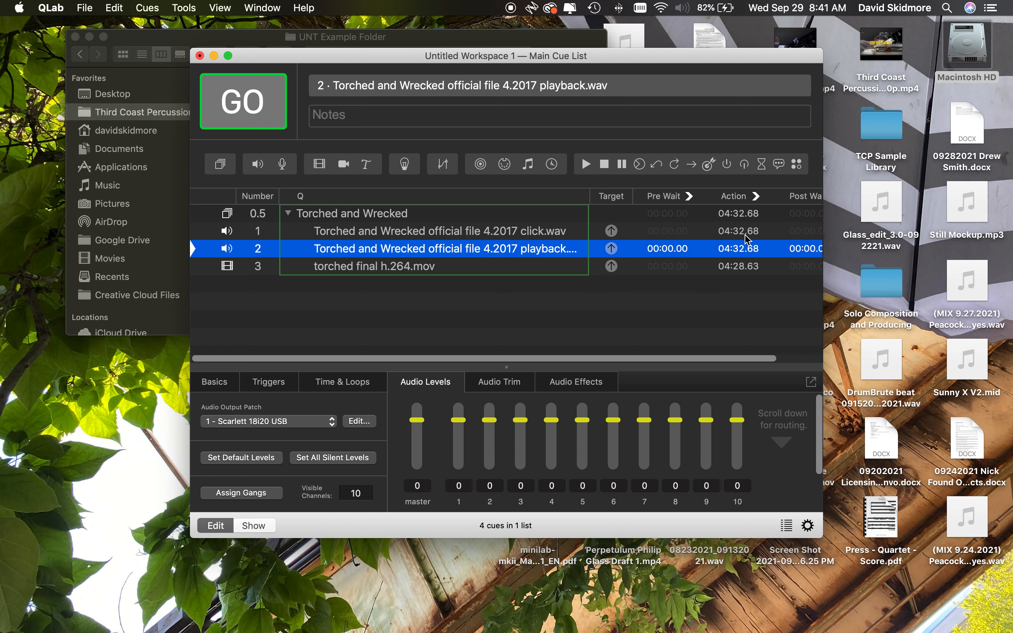
pyautogui.click(740, 270)
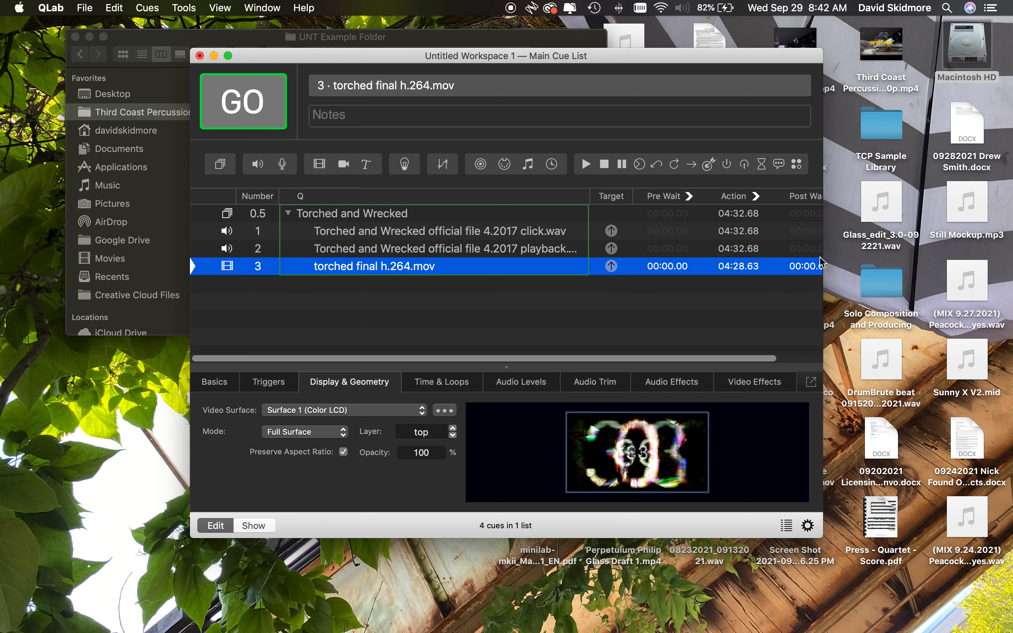
pyautogui.click(746, 253)
pyautogui.click(749, 236)
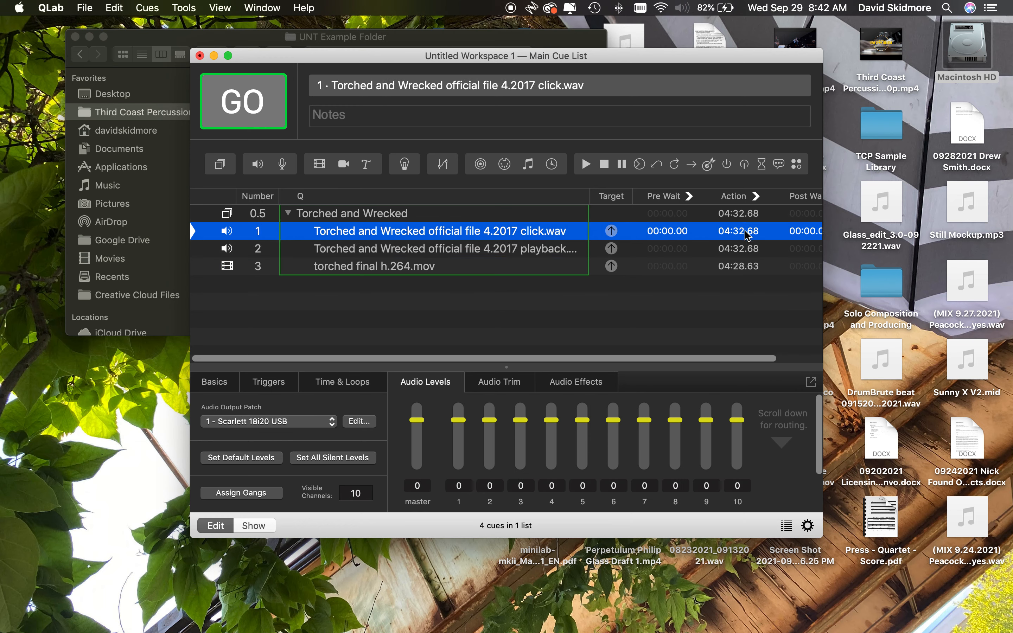
pyautogui.click(747, 270)
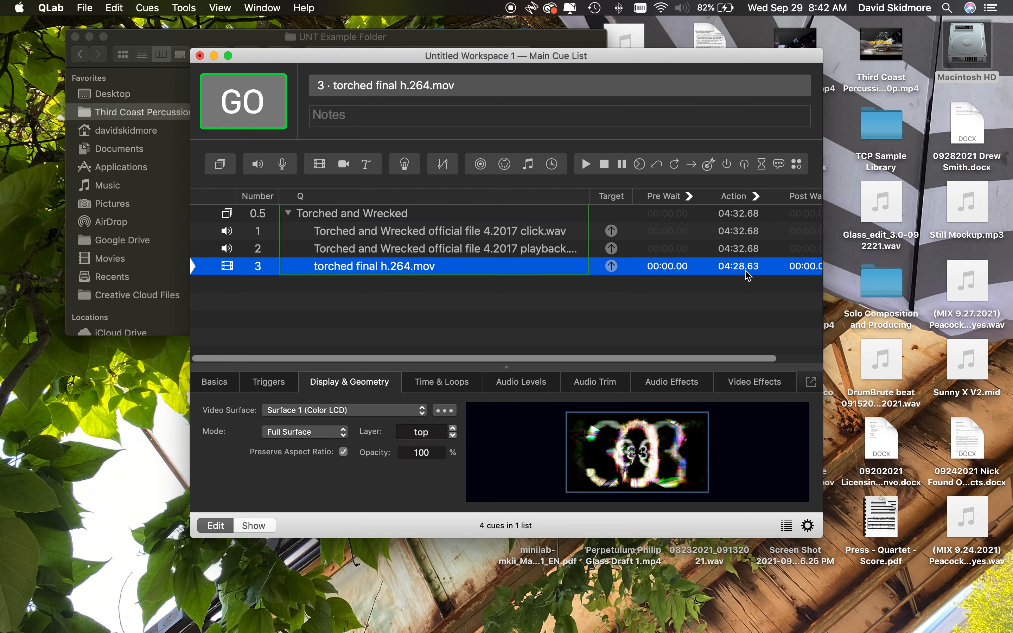
pyautogui.click(749, 253)
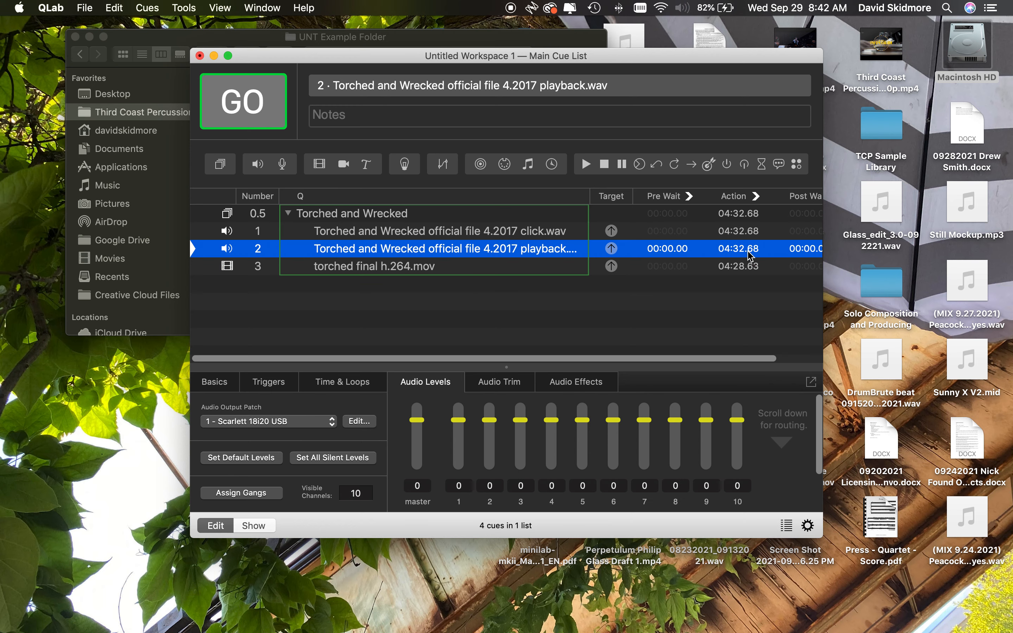
pyautogui.click(744, 270)
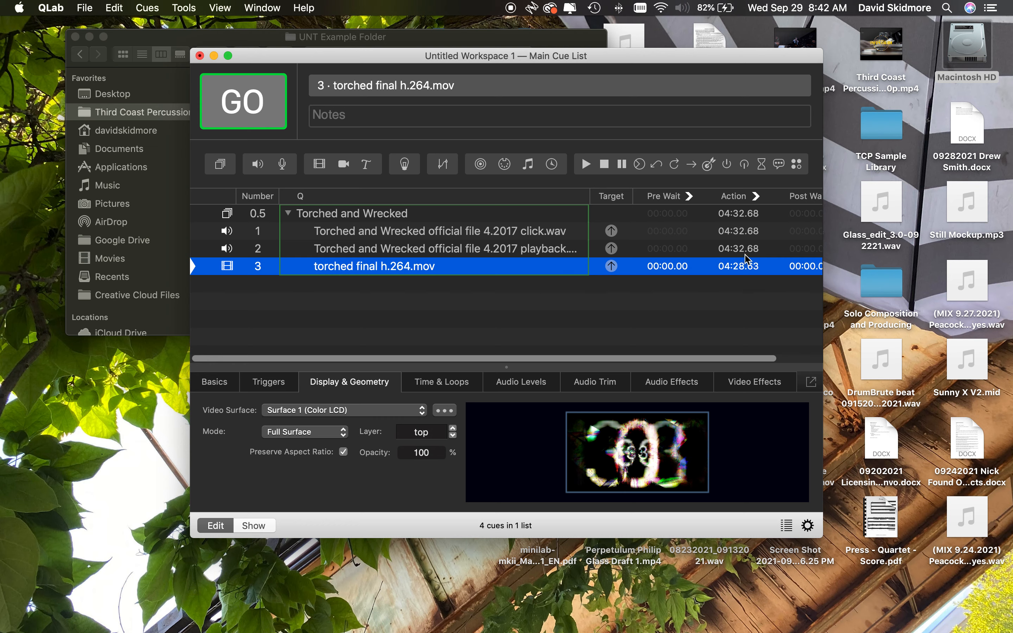
# Step: Examine the start time, end time and waveform of the playback.wav cue, and glance at its audio levels
pyautogui.click(747, 253)
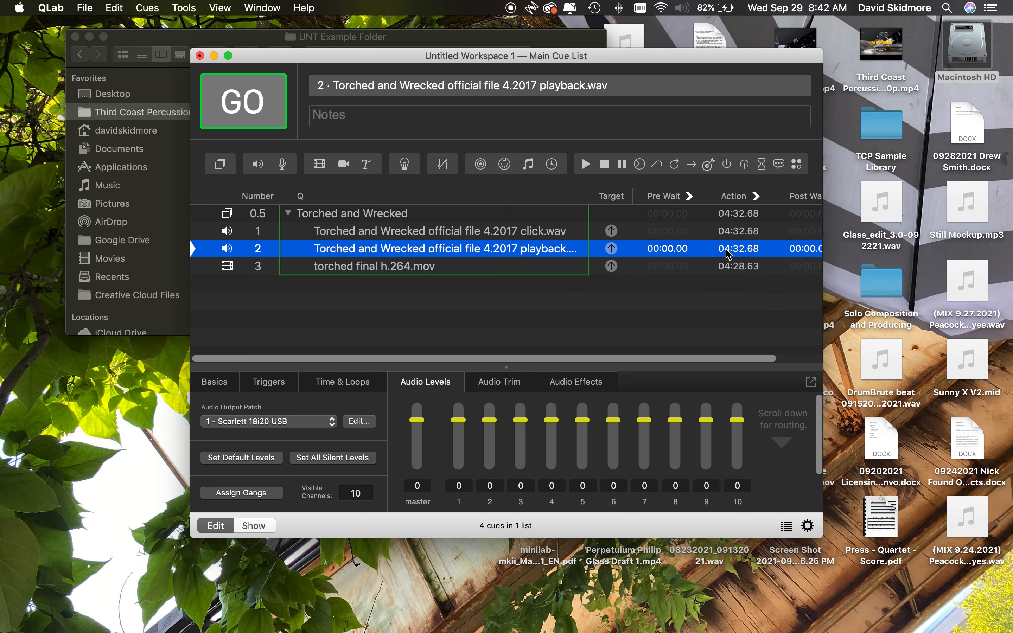
pyautogui.click(352, 389)
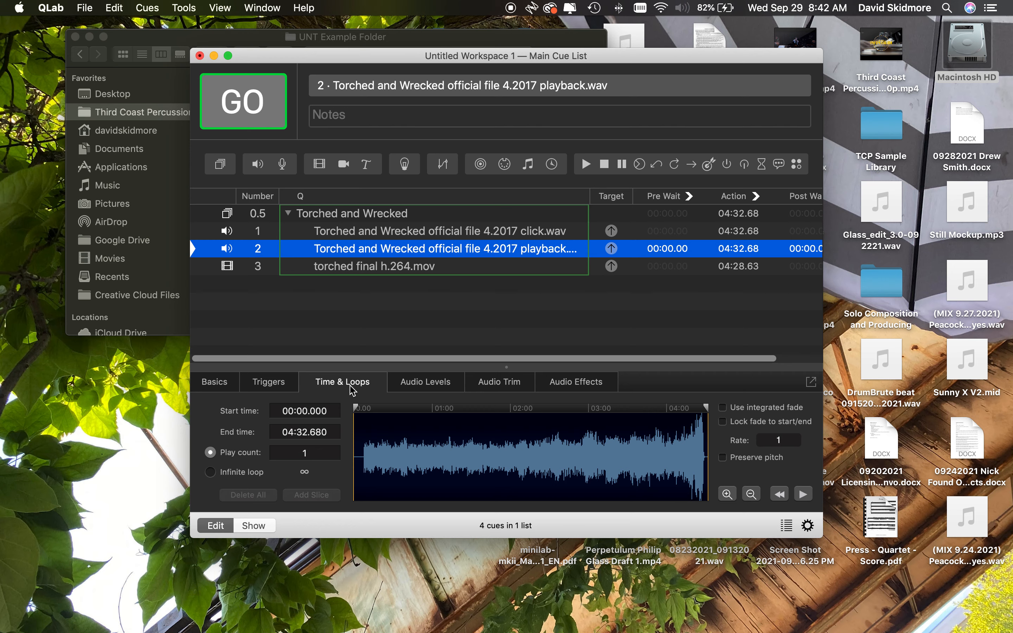
pyautogui.click(428, 381)
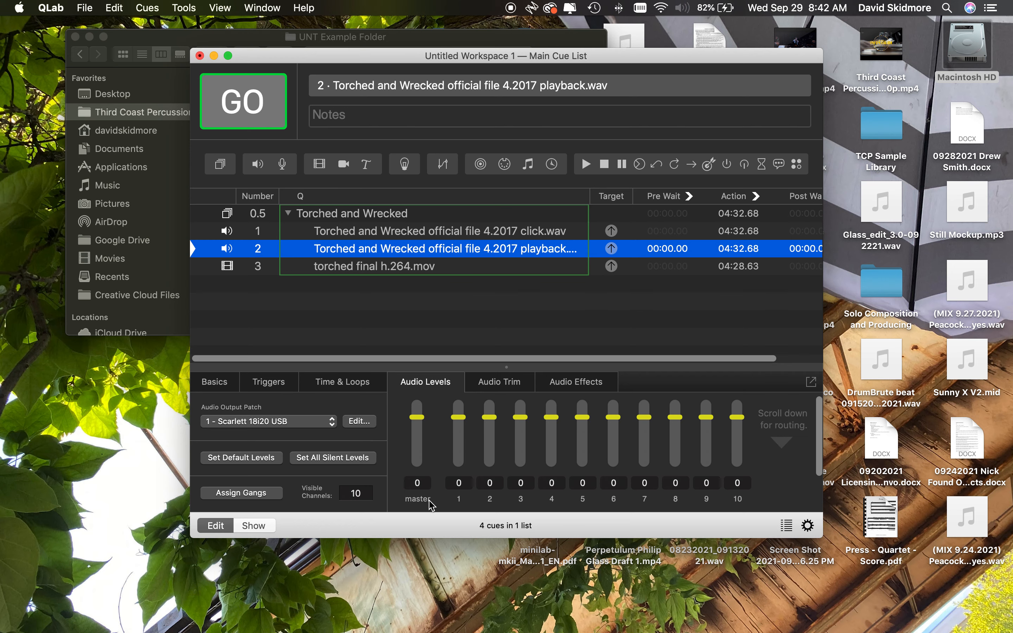
pyautogui.click(356, 382)
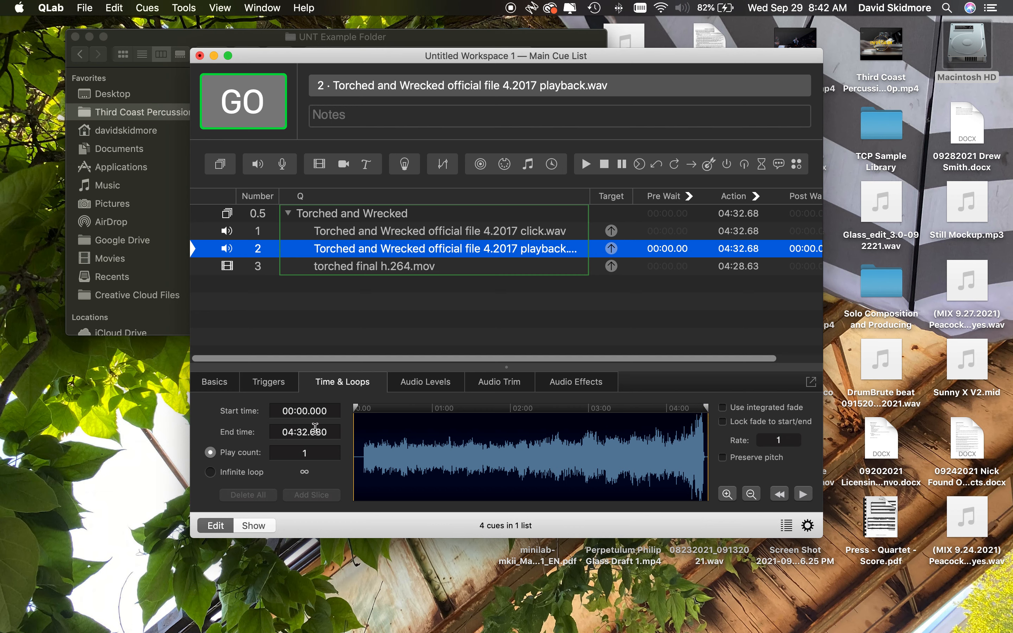
# Step: Set the end time of the playback.wav cue to 04:28.630 to match the video cue, and check the cues' action durations
pyautogui.click(308, 430)
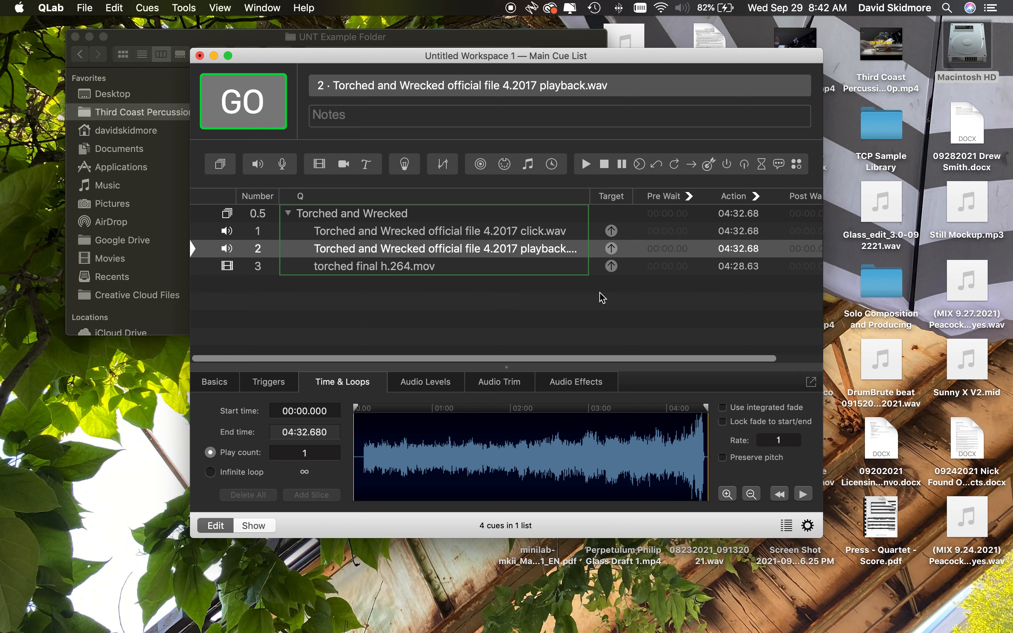
pyautogui.press('BackSpace')
pyautogui.press('BackSpace')
pyautogui.write('18')
pyautogui.press('BackSpace')
pyautogui.press('BackSpace')
pyautogui.write('28')
pyautogui.press('BackSpace')
pyautogui.write('3')
pyautogui.click(734, 232)
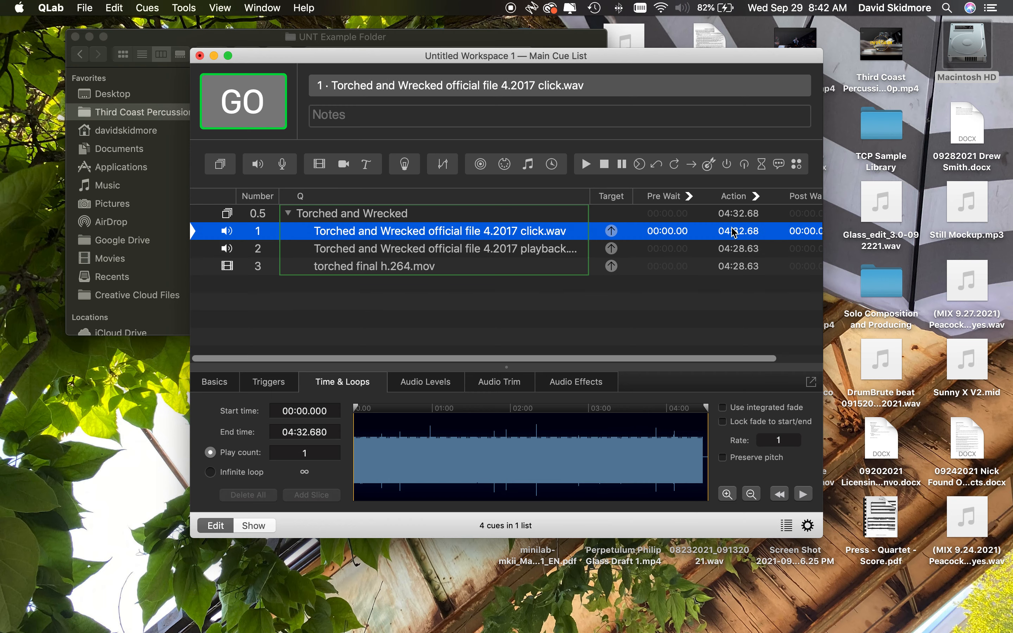
pyautogui.click(753, 250)
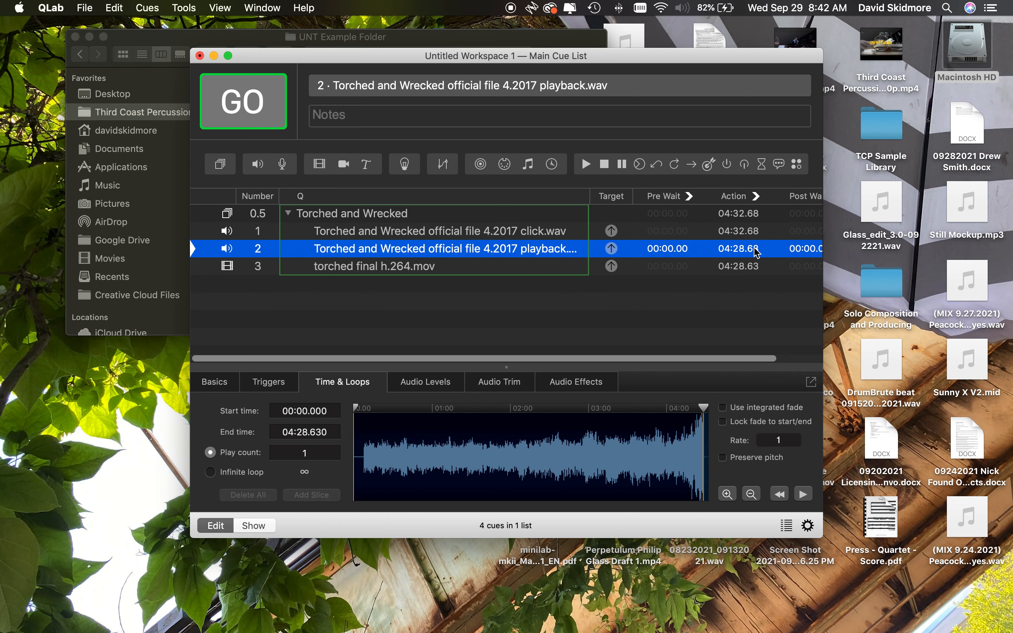
pyautogui.click(758, 268)
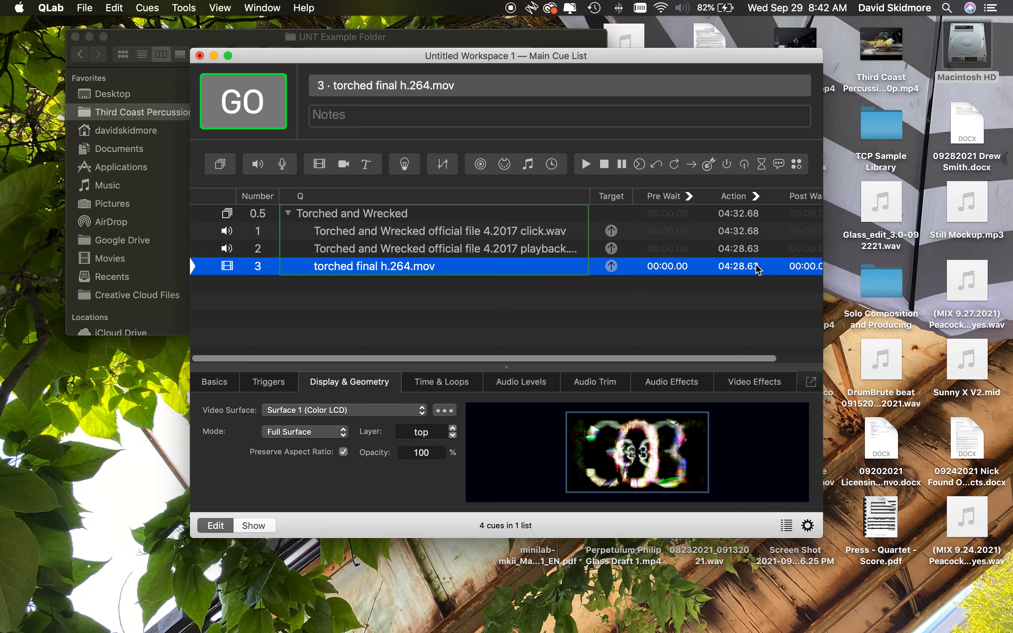
# Step: Set the end time of the click.wav cue to 04:28.63, and select the "Torched and Wrecked" group cue
pyautogui.click(753, 234)
pyautogui.click(310, 432)
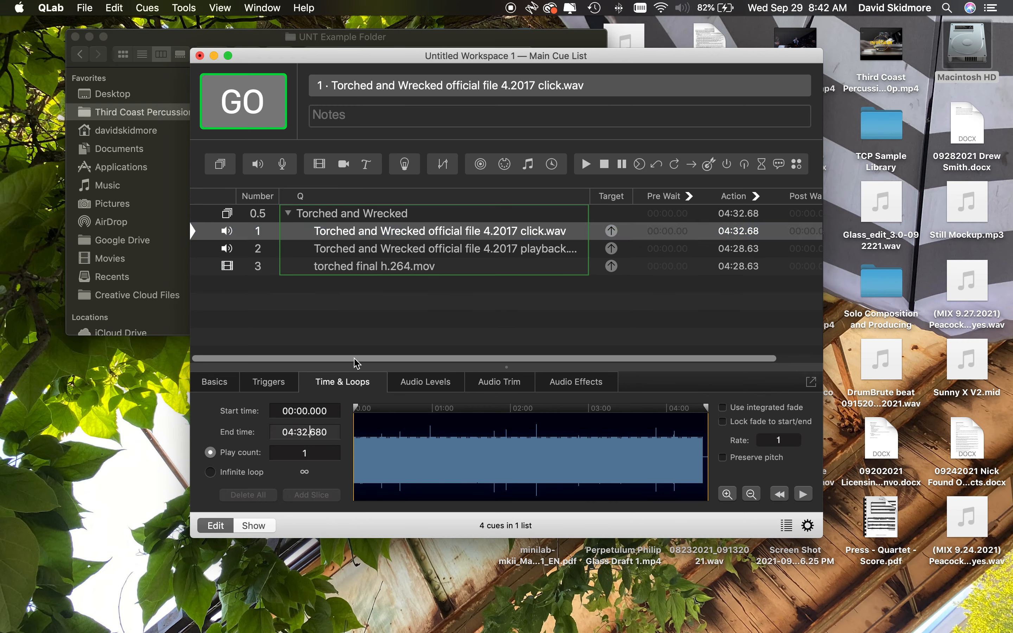
pyautogui.press('BackSpace')
pyautogui.press('BackSpace')
pyautogui.press('BackSpace')
pyautogui.write('28.')
pyautogui.press('Return')
pyautogui.click(548, 247)
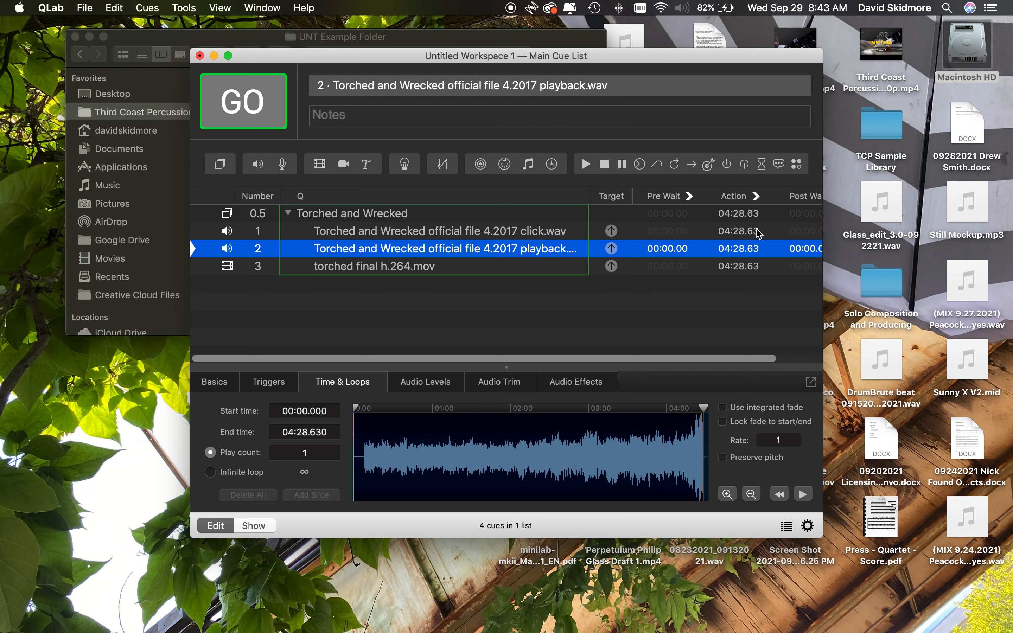
pyautogui.click(411, 217)
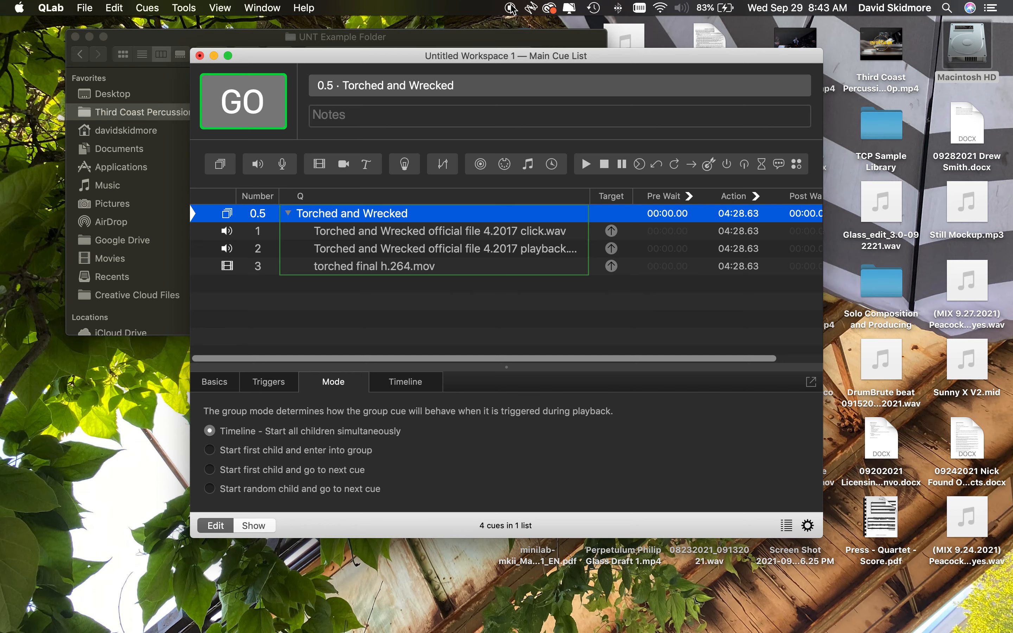
# Step: Start saving the workspace and choose UNT Example Folder, inside the QLab folder of Third Coast Percussion, as its destination
pyautogui.moveTo(403, 61)
pyautogui.mouseDown()
pyautogui.moveTo(390, 84)
pyautogui.moveTo(391, 68)
pyautogui.mouseUp()
pyautogui.click(83, 8)
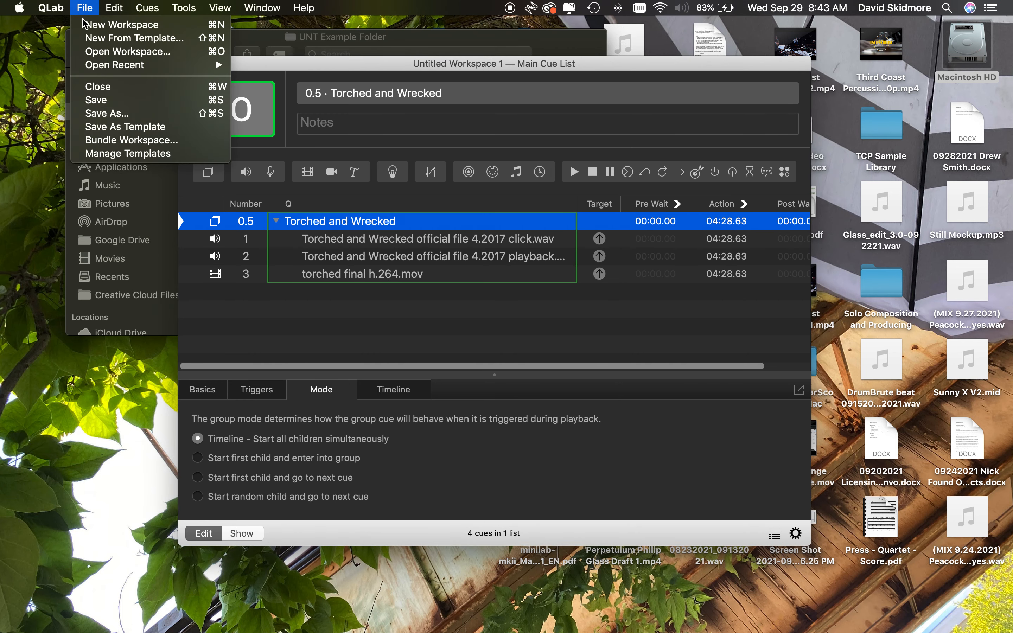
pyautogui.click(115, 103)
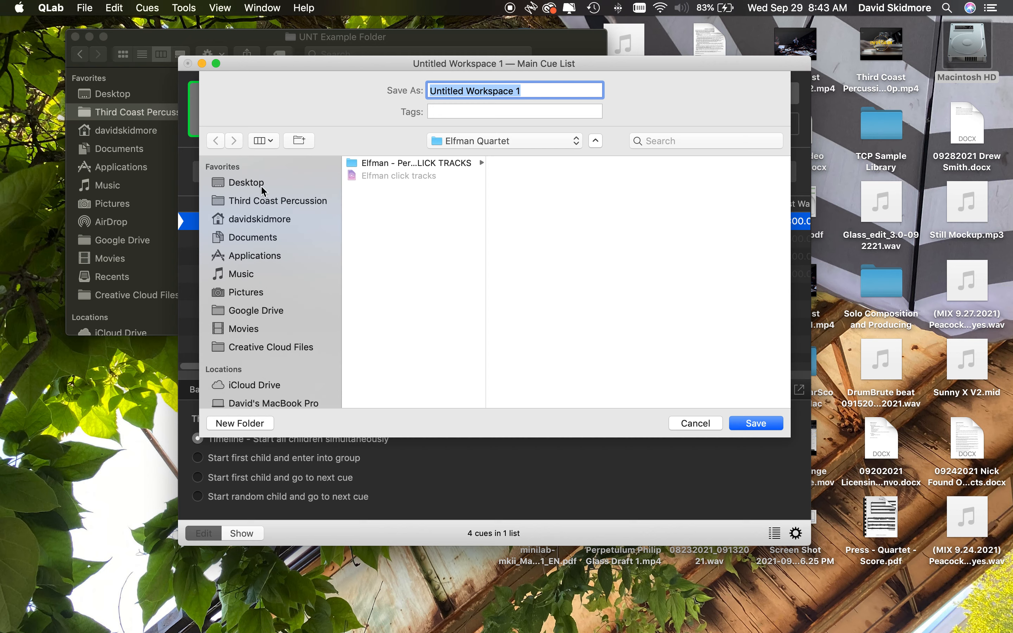
pyautogui.click(265, 201)
pyautogui.scroll(-15, 401, 231)
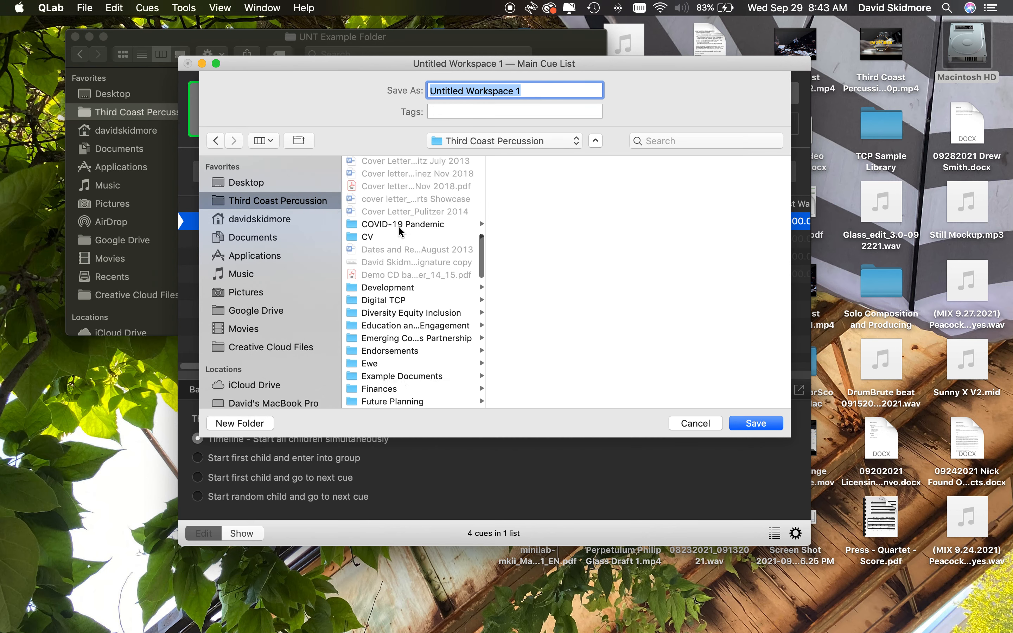
pyautogui.scroll(-10, 401, 231)
pyautogui.scroll(6, 401, 232)
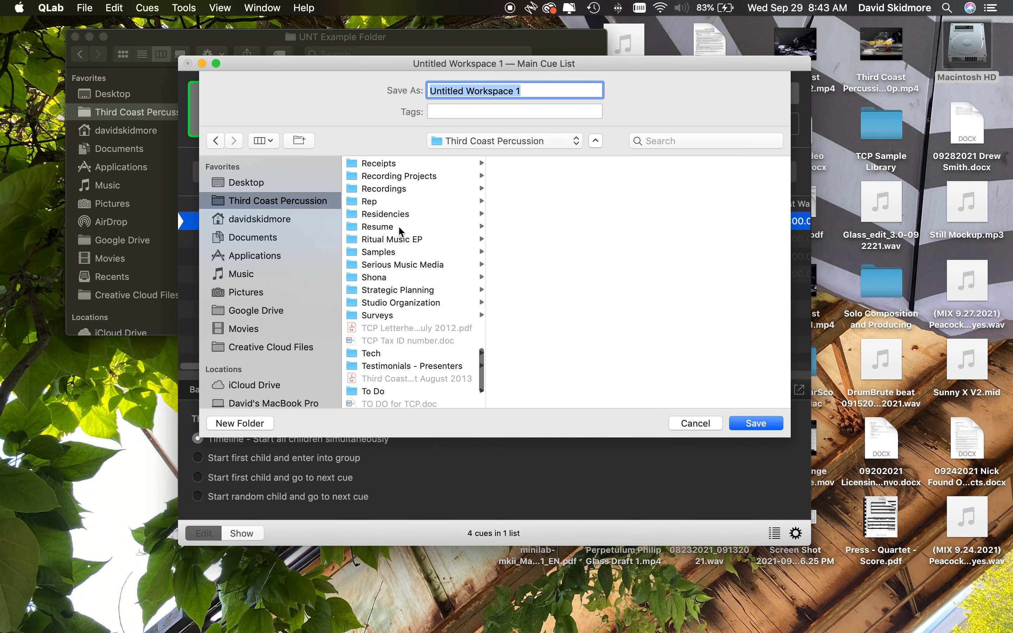
pyautogui.click(380, 297)
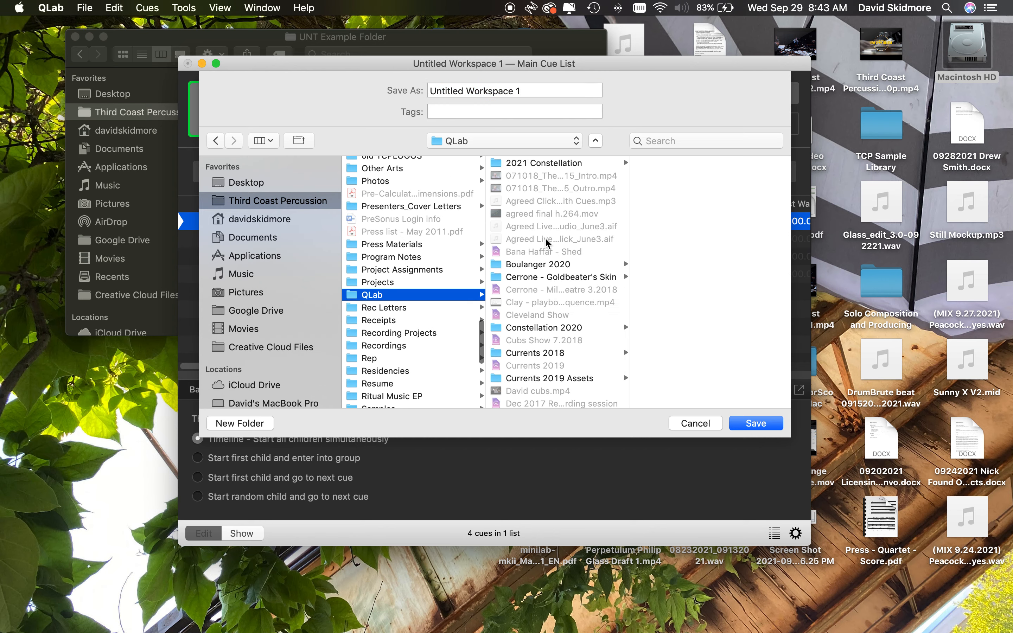
pyautogui.scroll(-15, 558, 313)
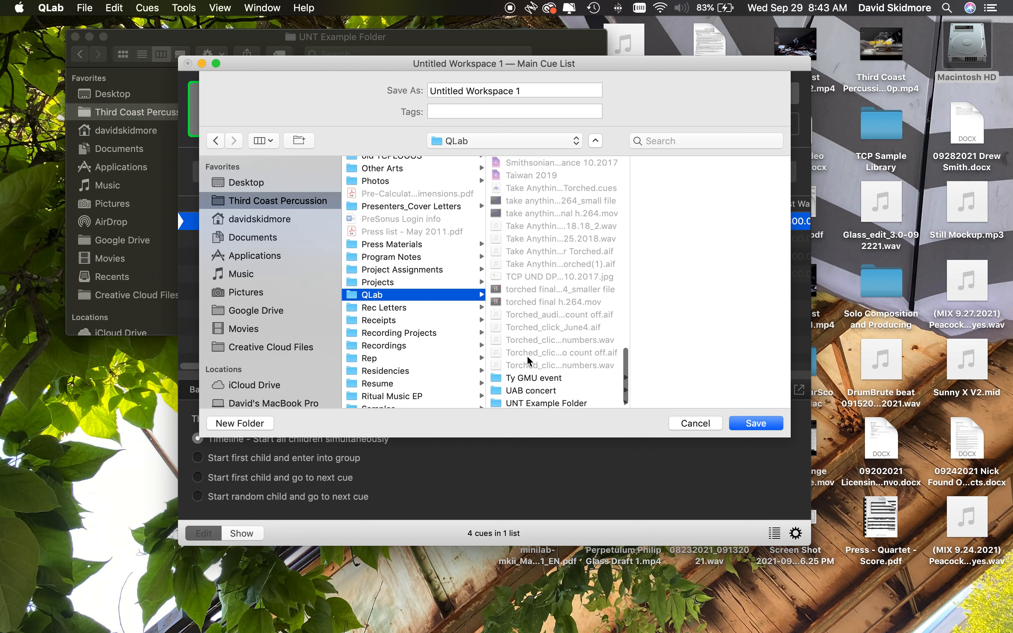
pyautogui.click(540, 389)
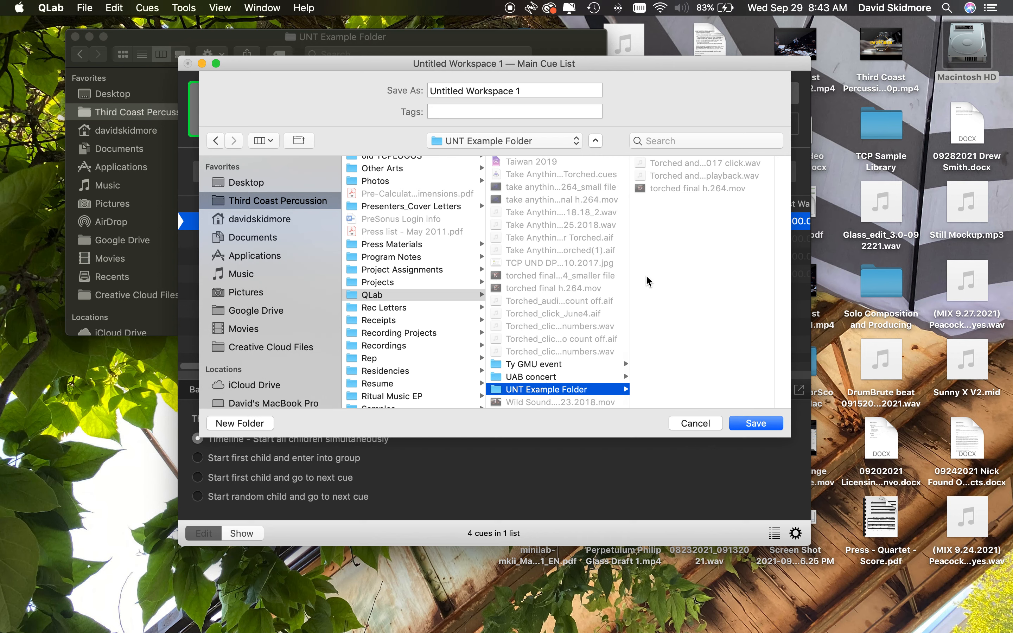
# Step: Name the workspace "UNT Example" and save it
pyautogui.click(515, 90)
pyautogui.tripleClick(514, 90)
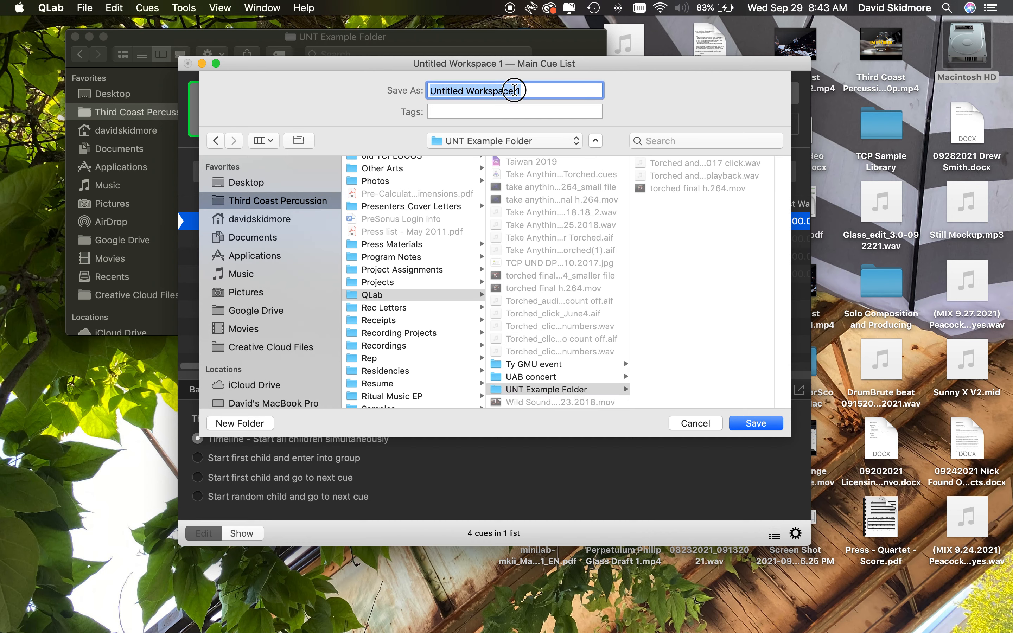
pyautogui.write('UNT Example')
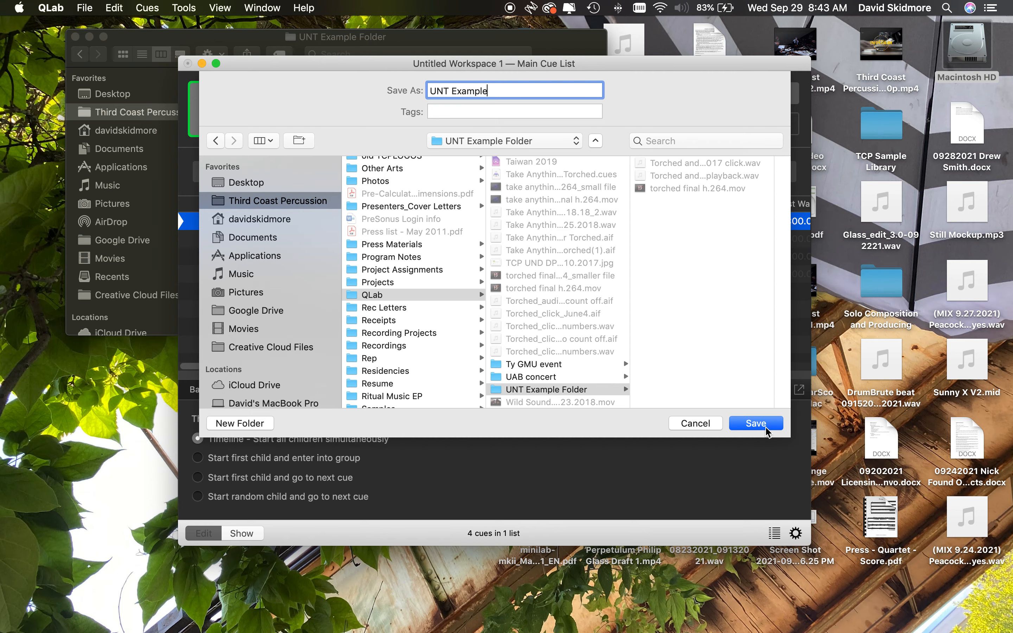
pyautogui.click(766, 429)
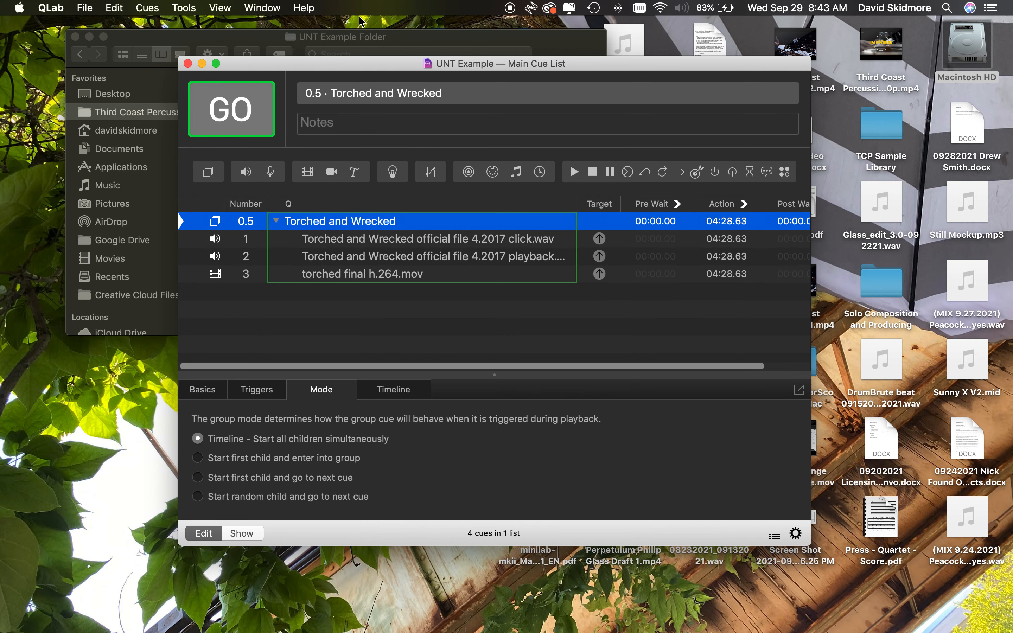
# Step: Switch to Finder and examine the saved workspace and its video and audio files in UNT Example Folder
pyautogui.click(386, 40)
pyautogui.click(337, 112)
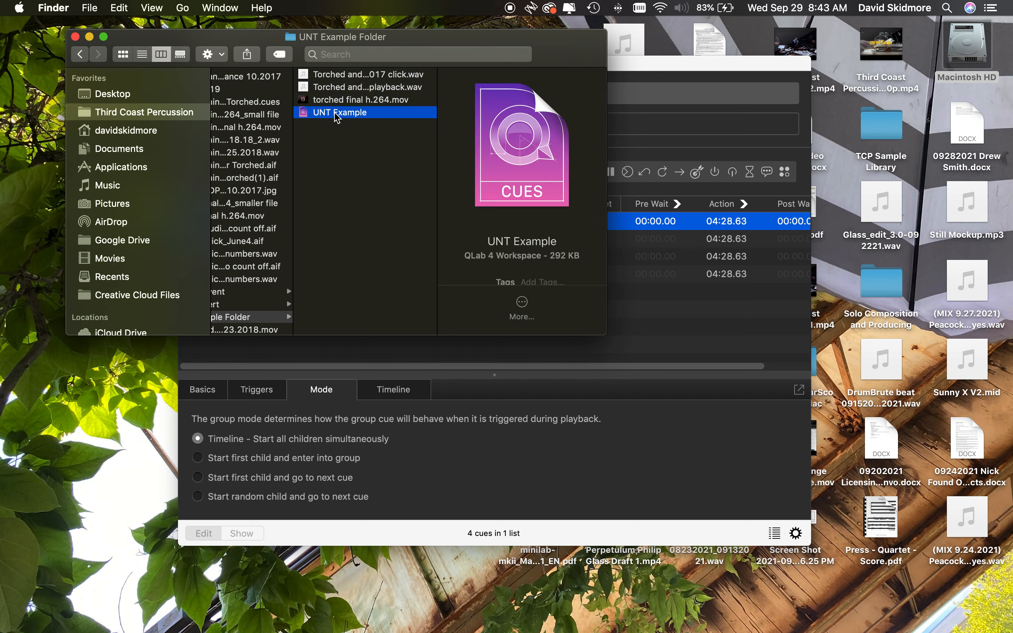
pyautogui.click(344, 99)
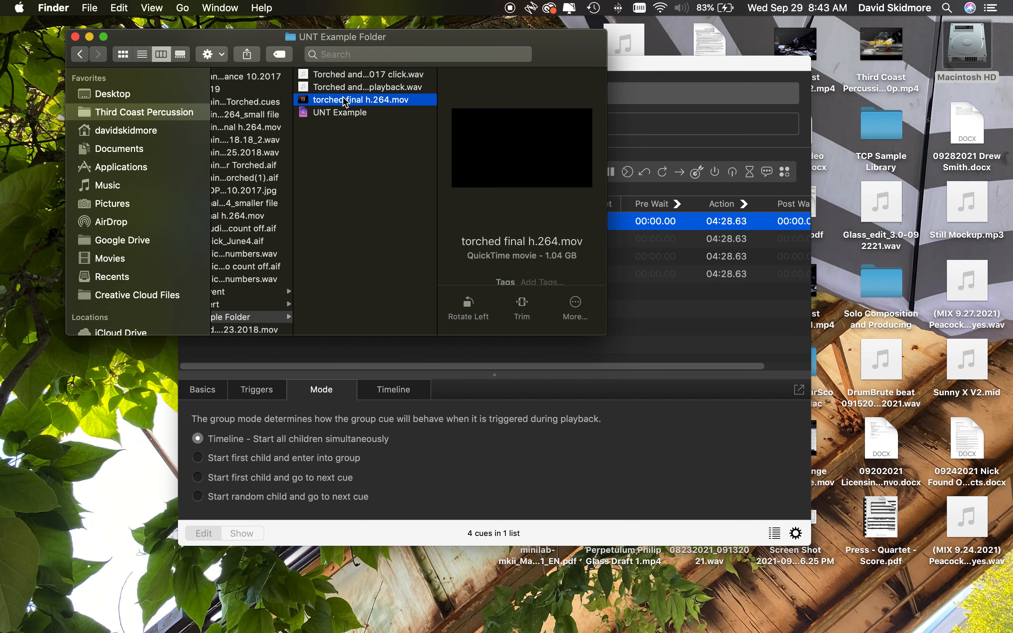
pyautogui.press('Up')
pyautogui.press('Up')
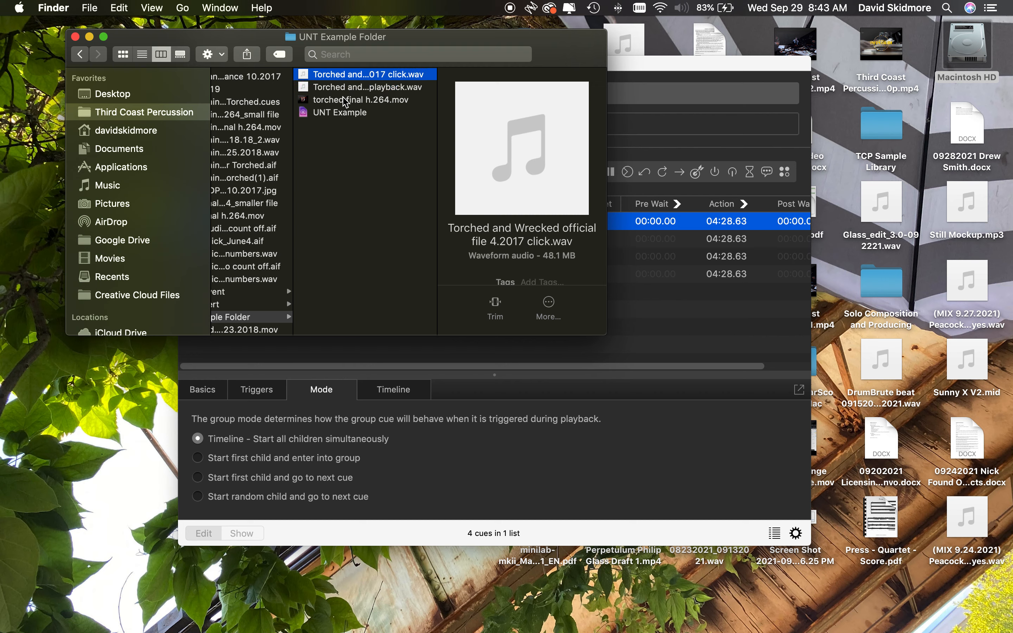
pyautogui.click(368, 181)
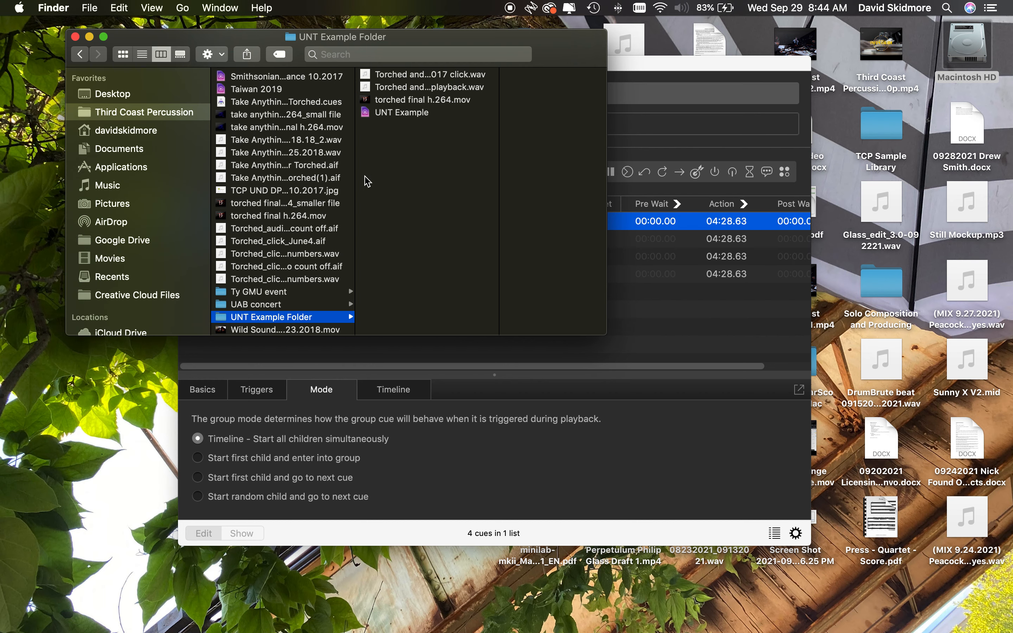